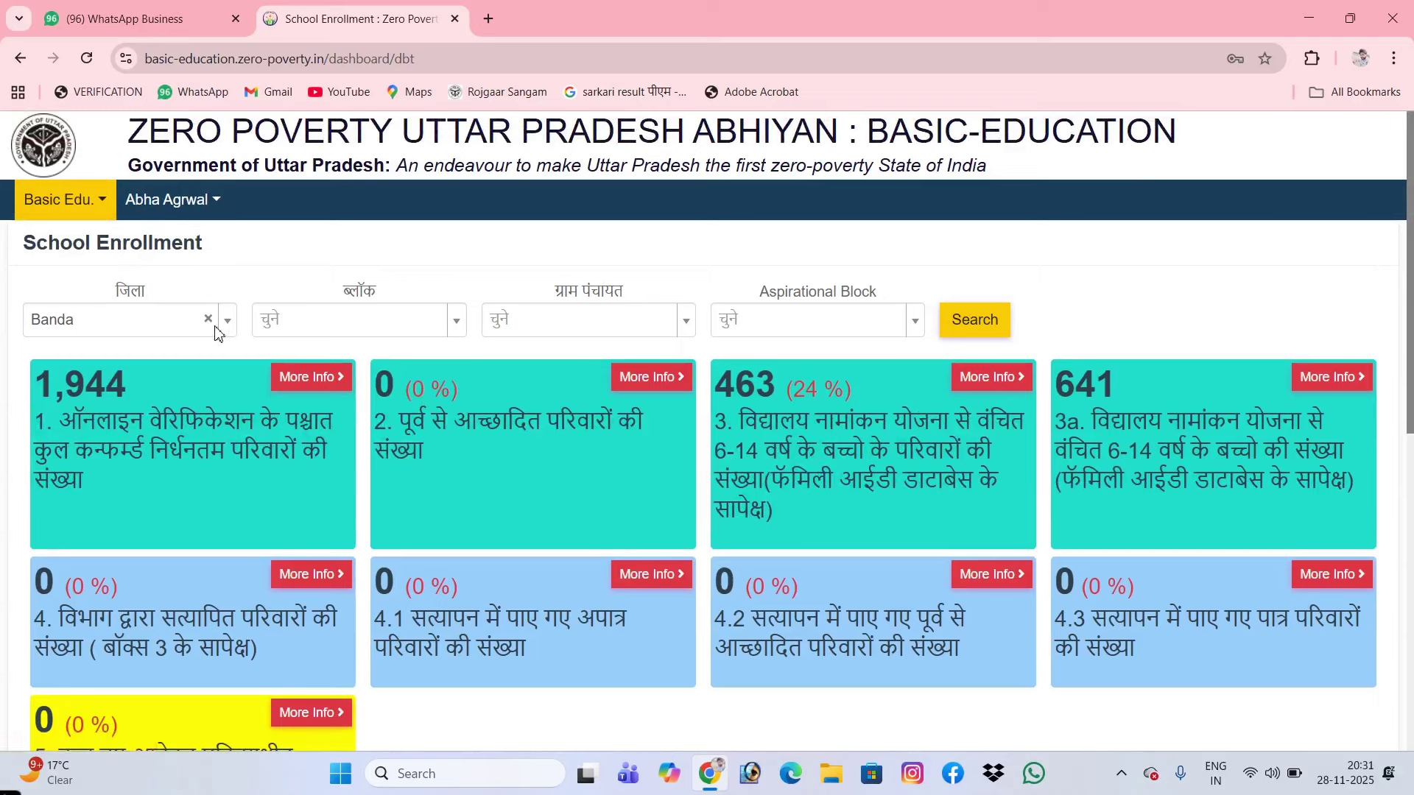
# Filter the School Enrollment dashboard to block TINDWARI (BANDA) and gram panchayat JAUHARPUR
pyautogui.click(285, 334)
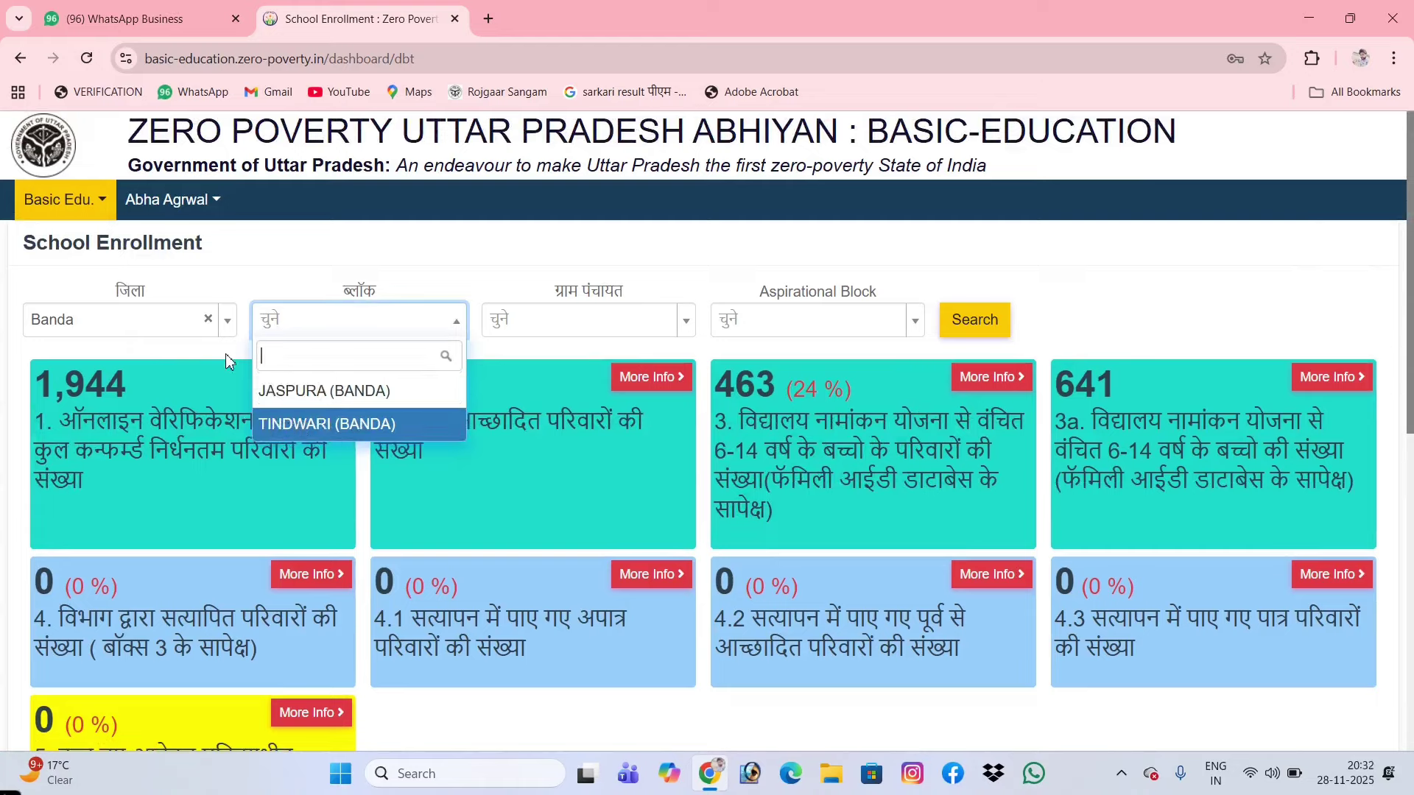
pyautogui.click(293, 424)
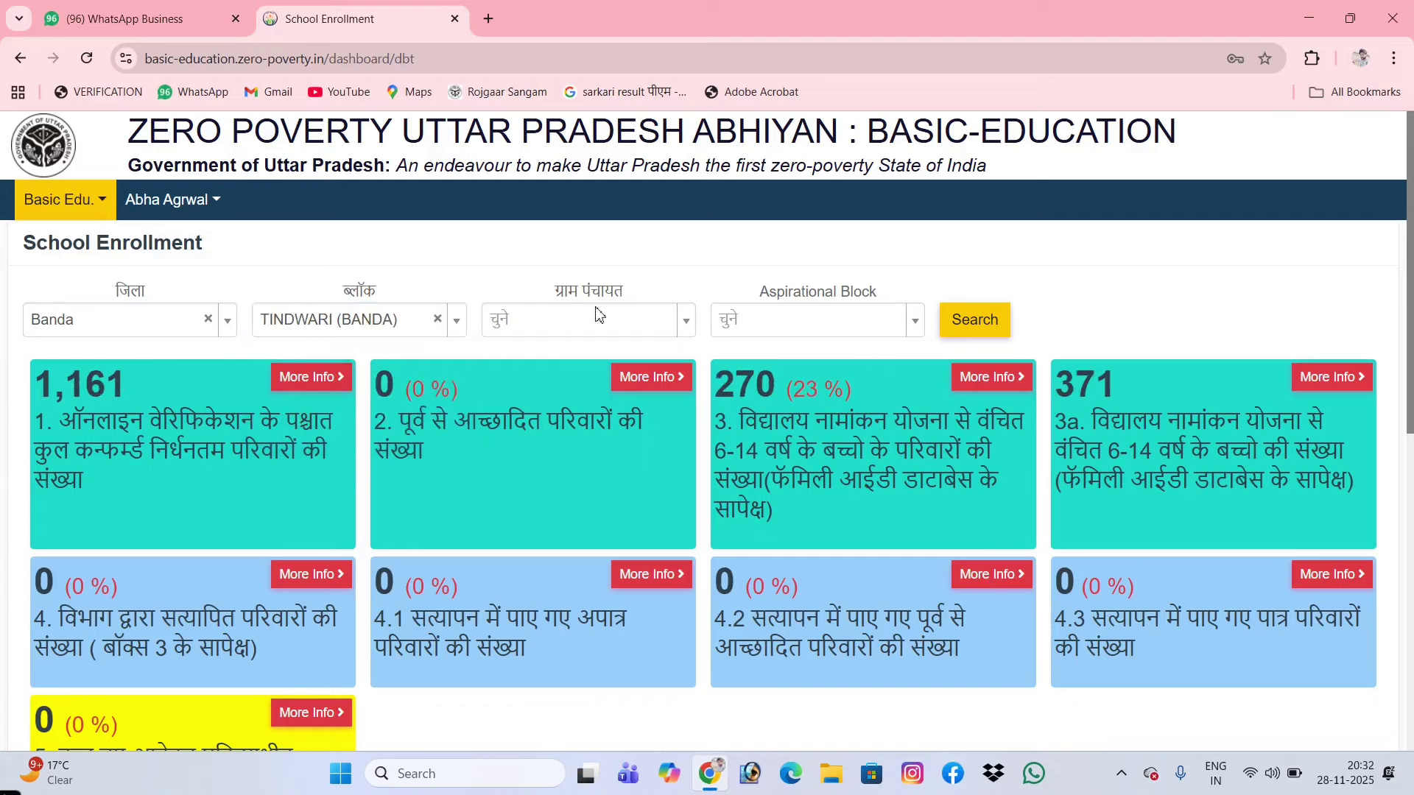
pyautogui.scroll(-2, 696, 450)
pyautogui.scroll(2, 699, 445)
pyautogui.click(547, 333)
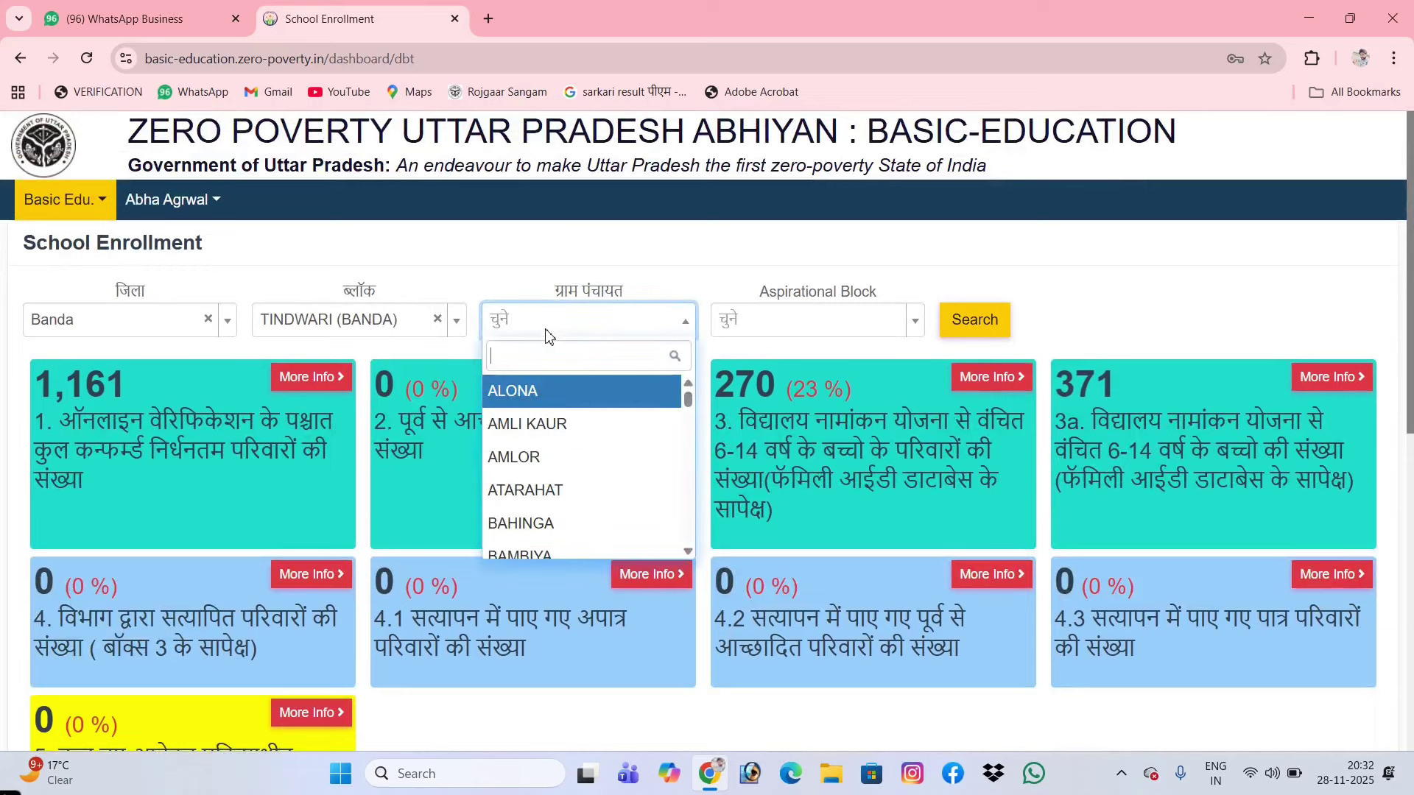
pyautogui.scroll(-10, 609, 448)
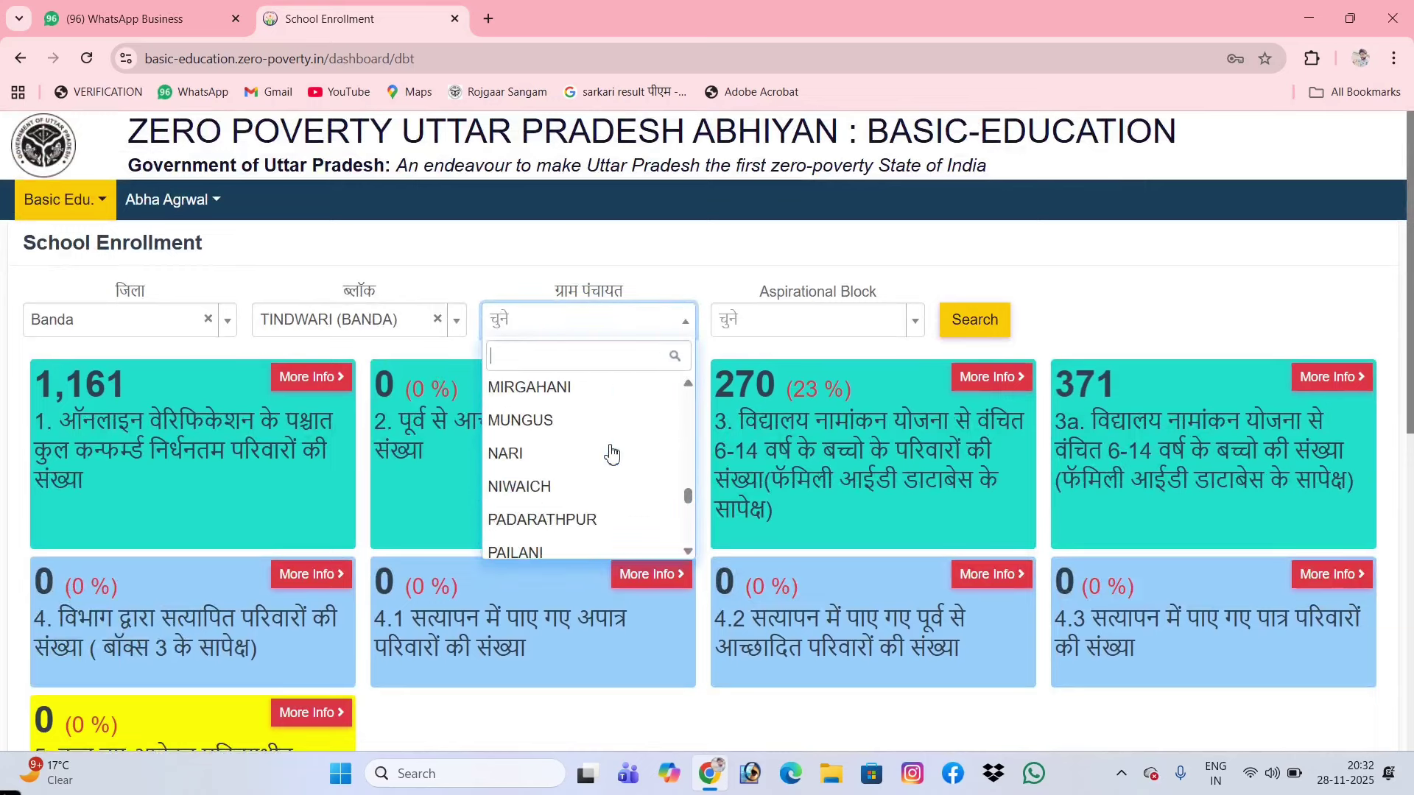
pyautogui.scroll(10, 611, 453)
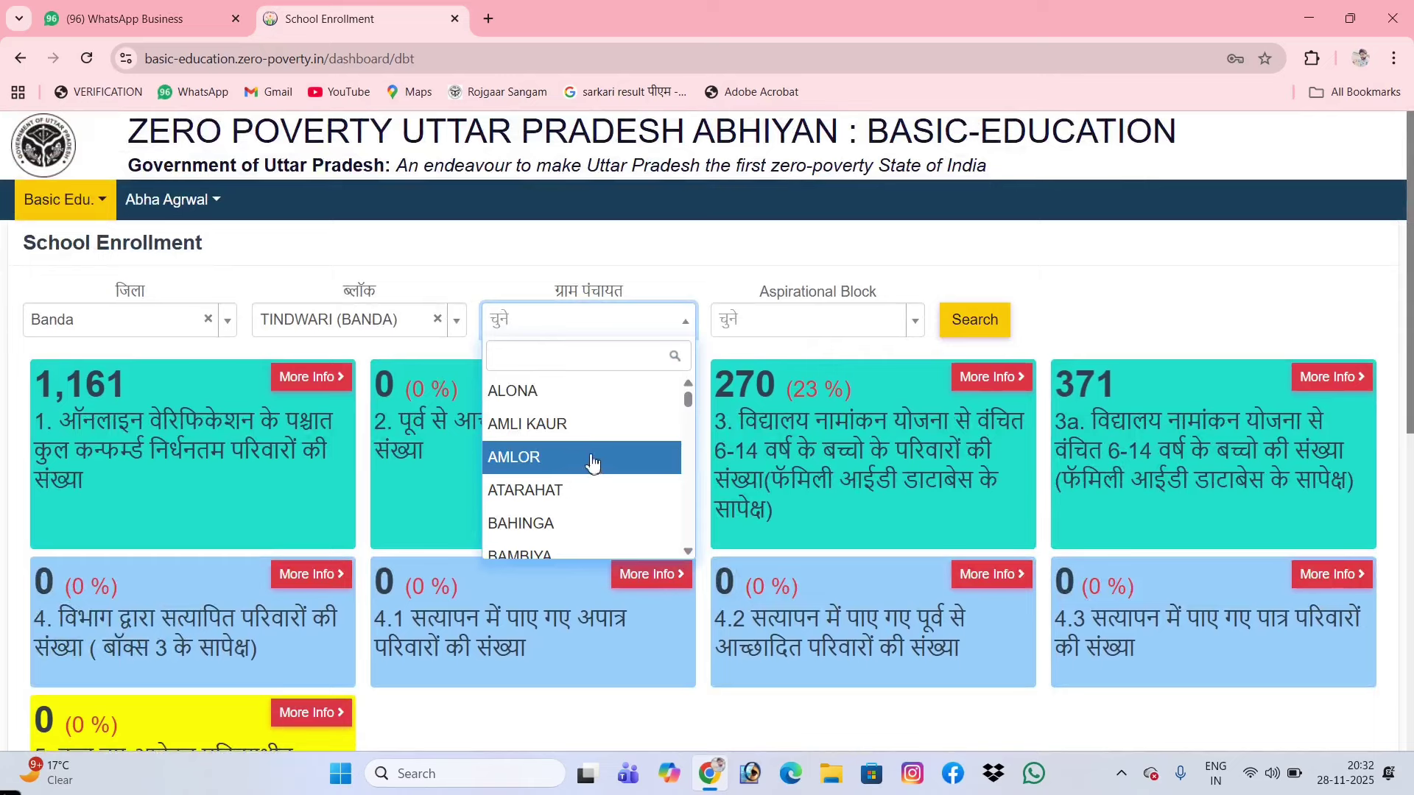
pyautogui.scroll(-5, 593, 462)
pyautogui.scroll(-2, 597, 460)
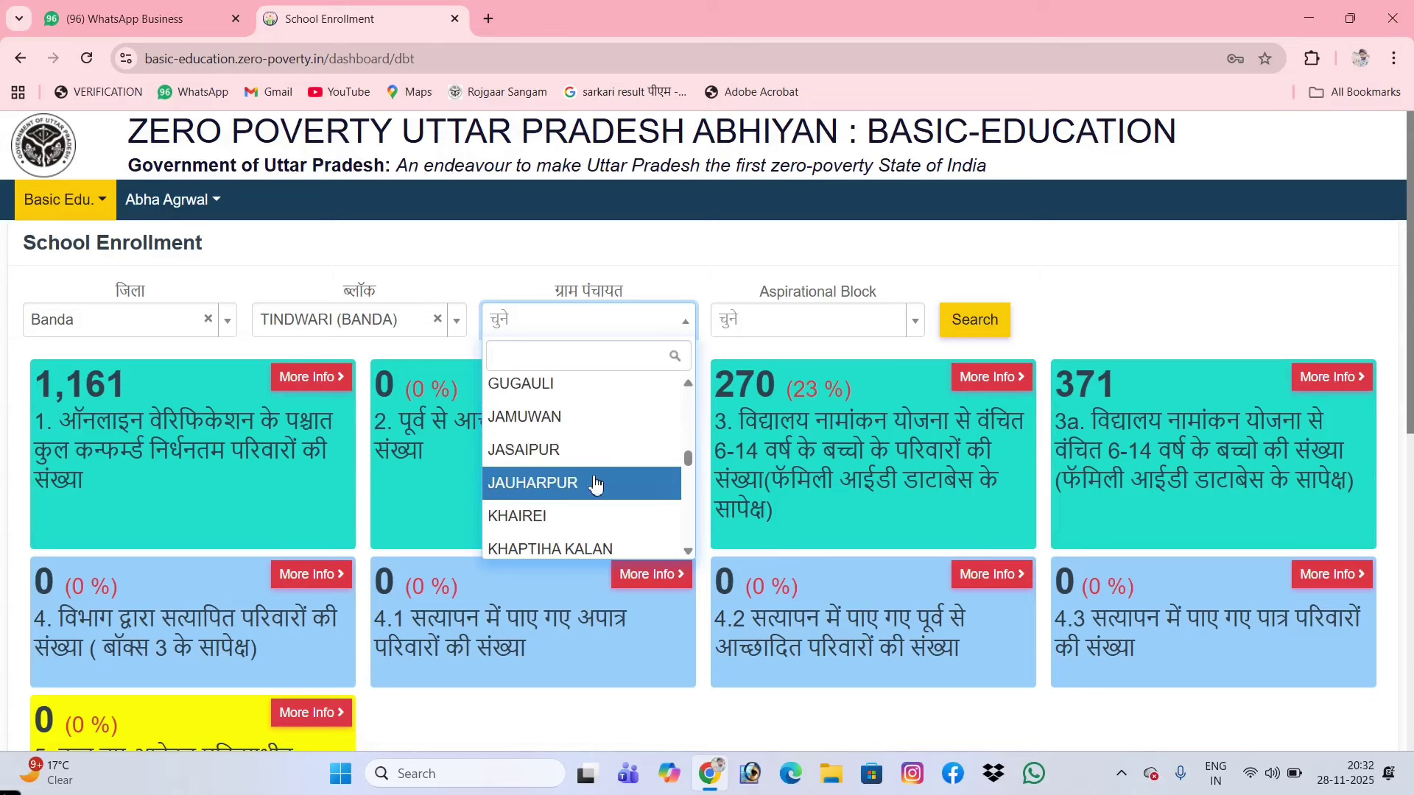
pyautogui.click(594, 482)
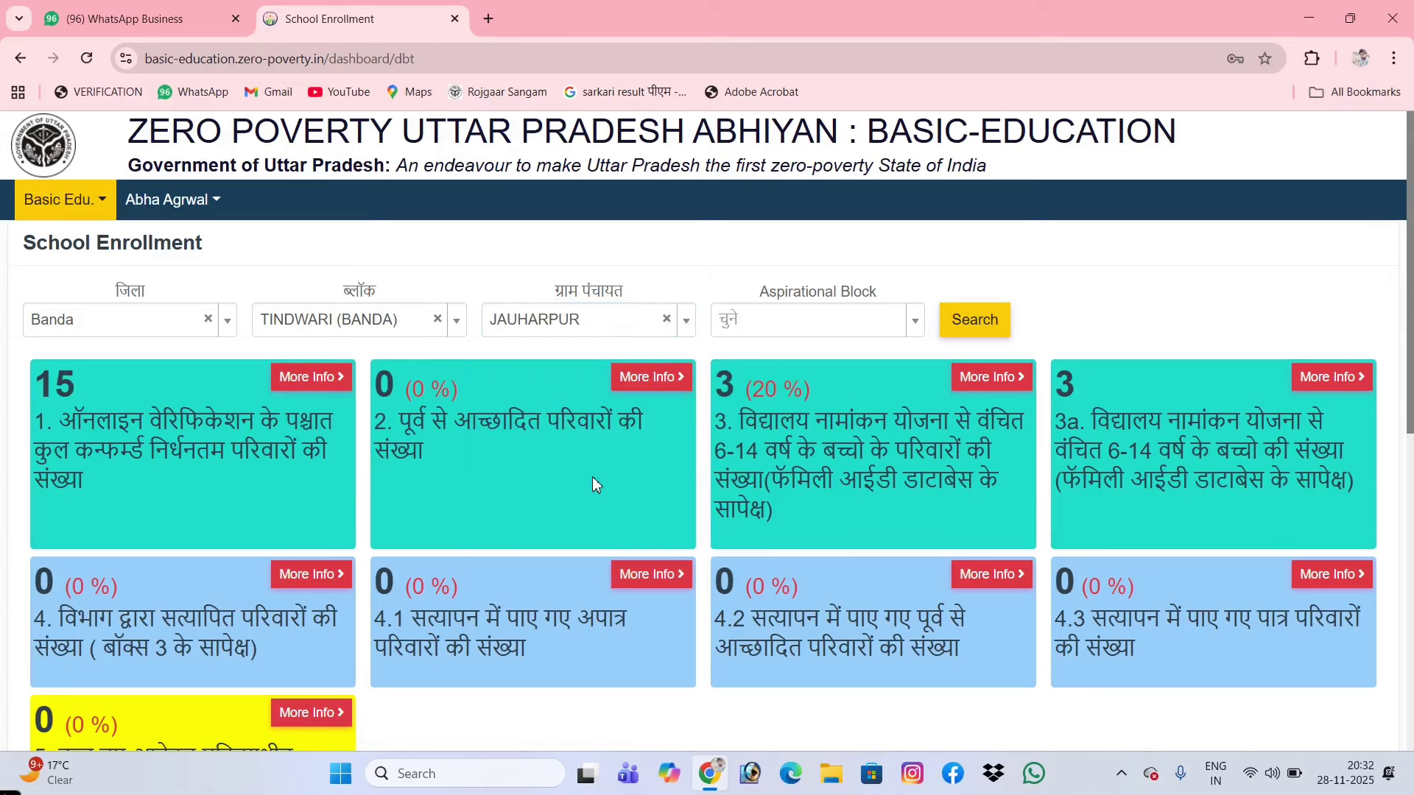
pyautogui.click(982, 337)
# List the families of box 3, with 6-14-year-old children deprived of school enrollment, that are pending departmental verification
pyautogui.scroll(-3, 720, 501)
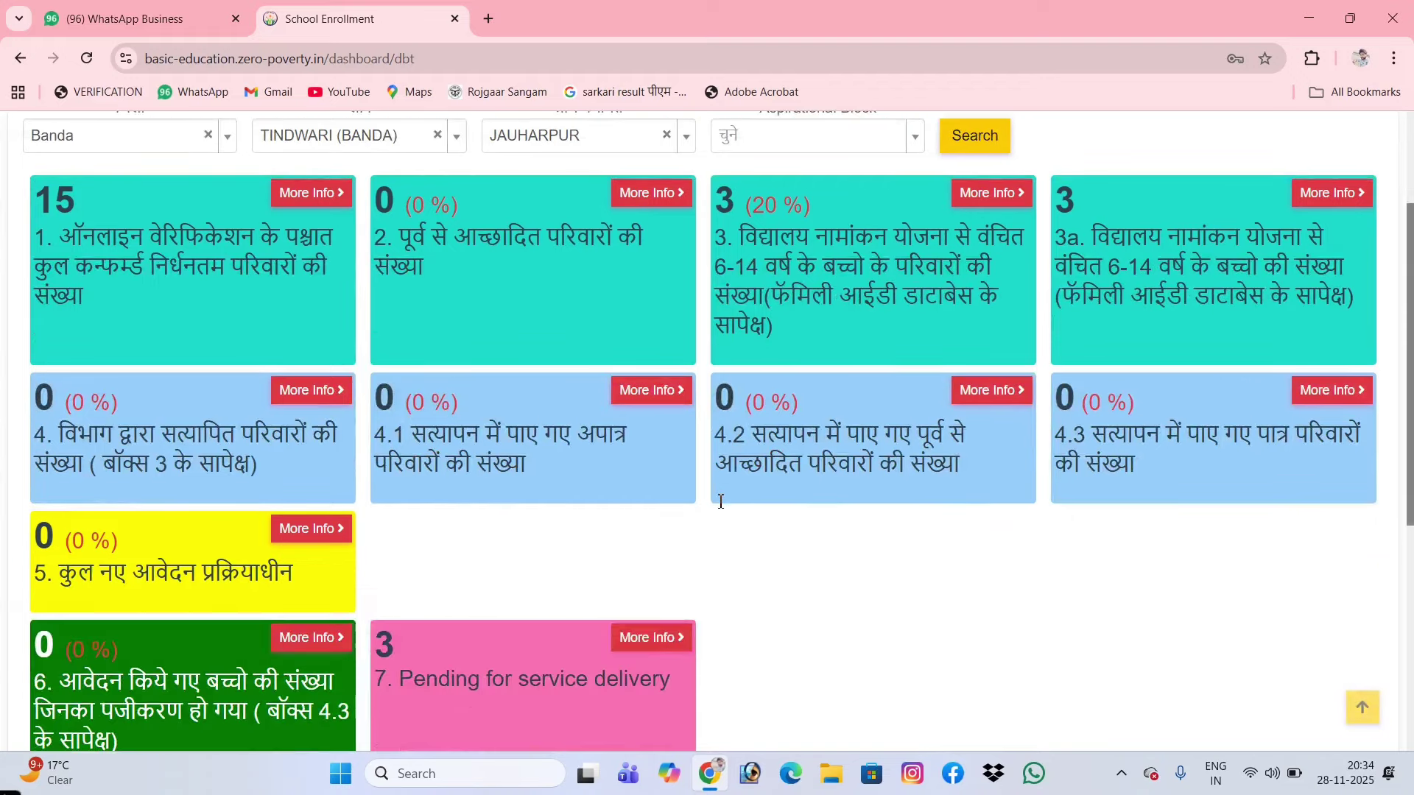
pyautogui.scroll(-1, 721, 508)
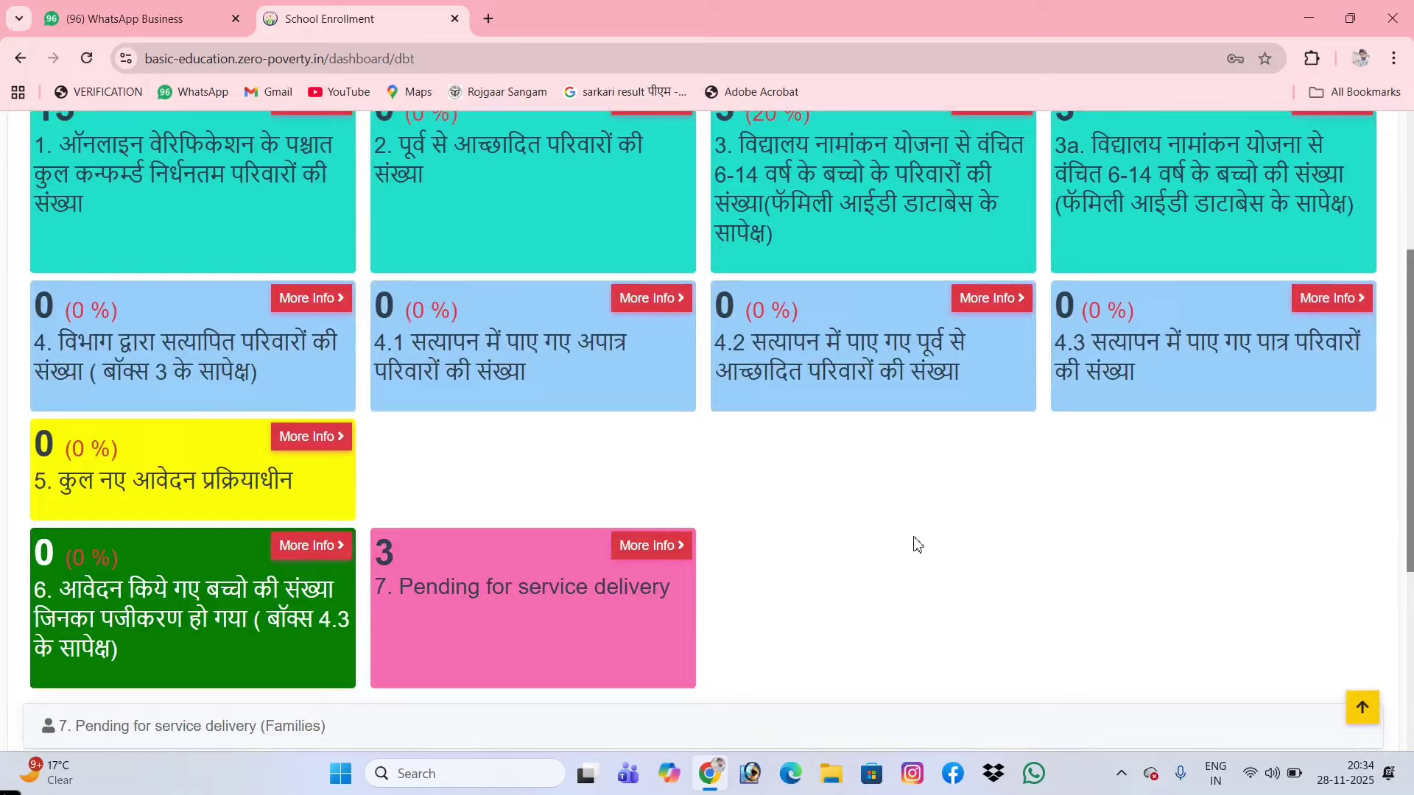
pyautogui.scroll(3, 913, 537)
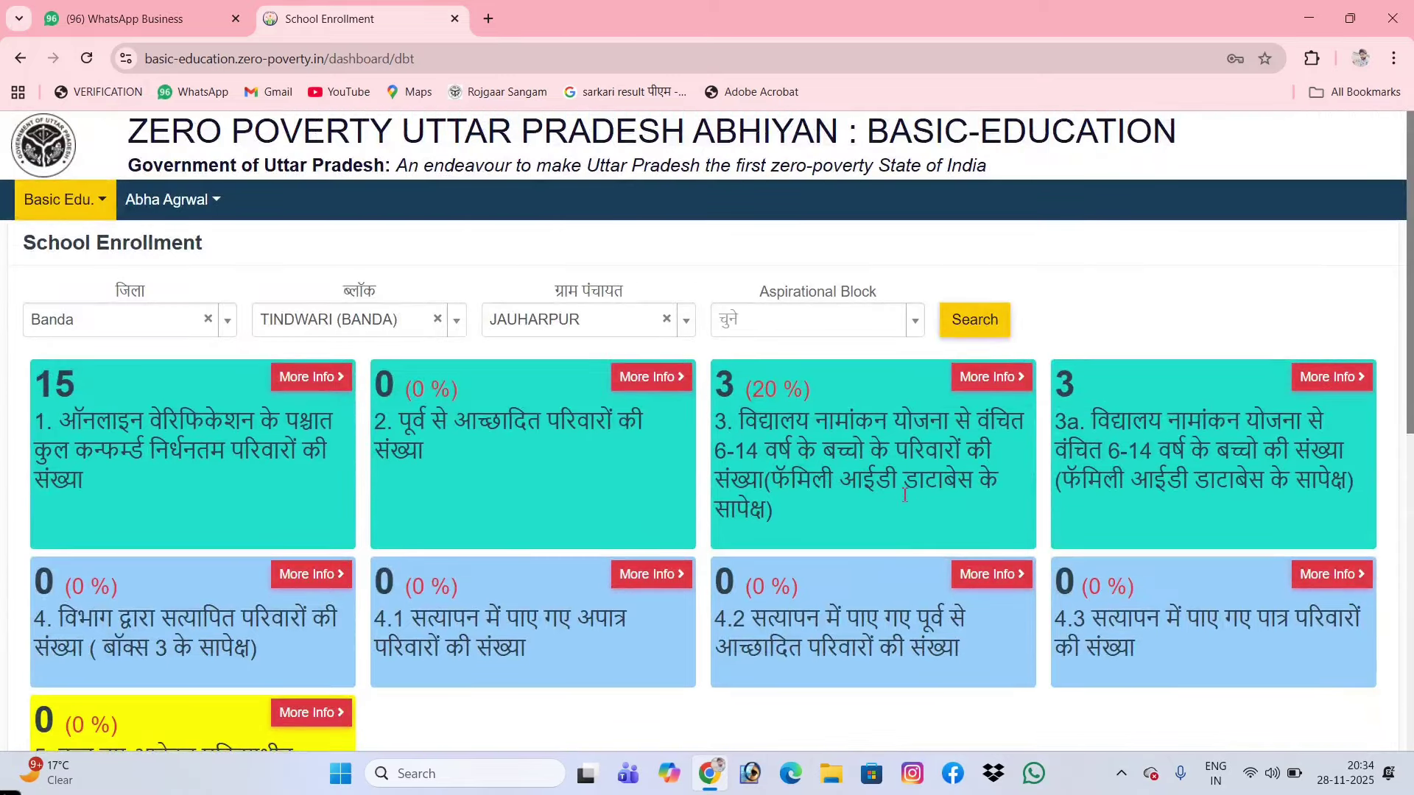
pyautogui.click(992, 382)
pyautogui.scroll(-10, 838, 435)
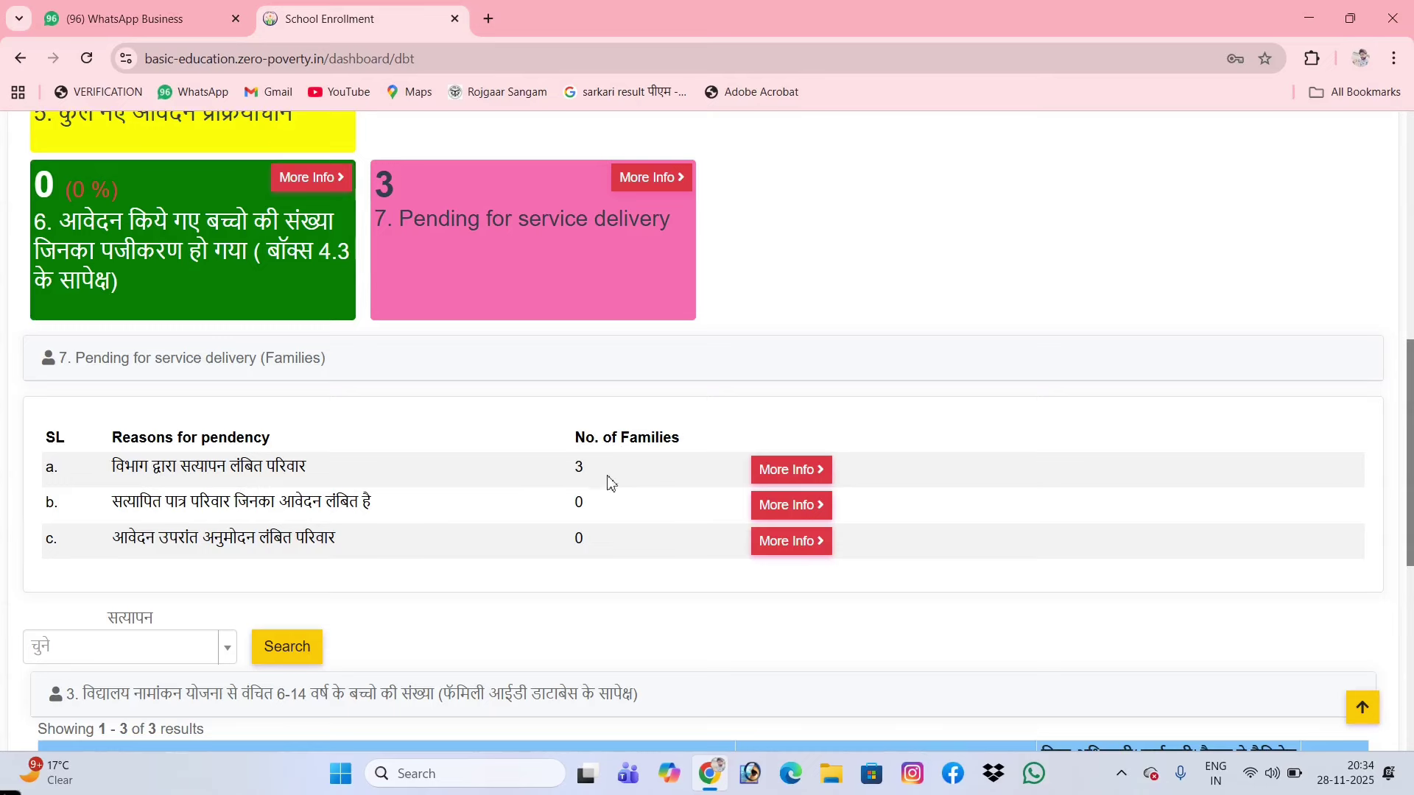
pyautogui.click(782, 469)
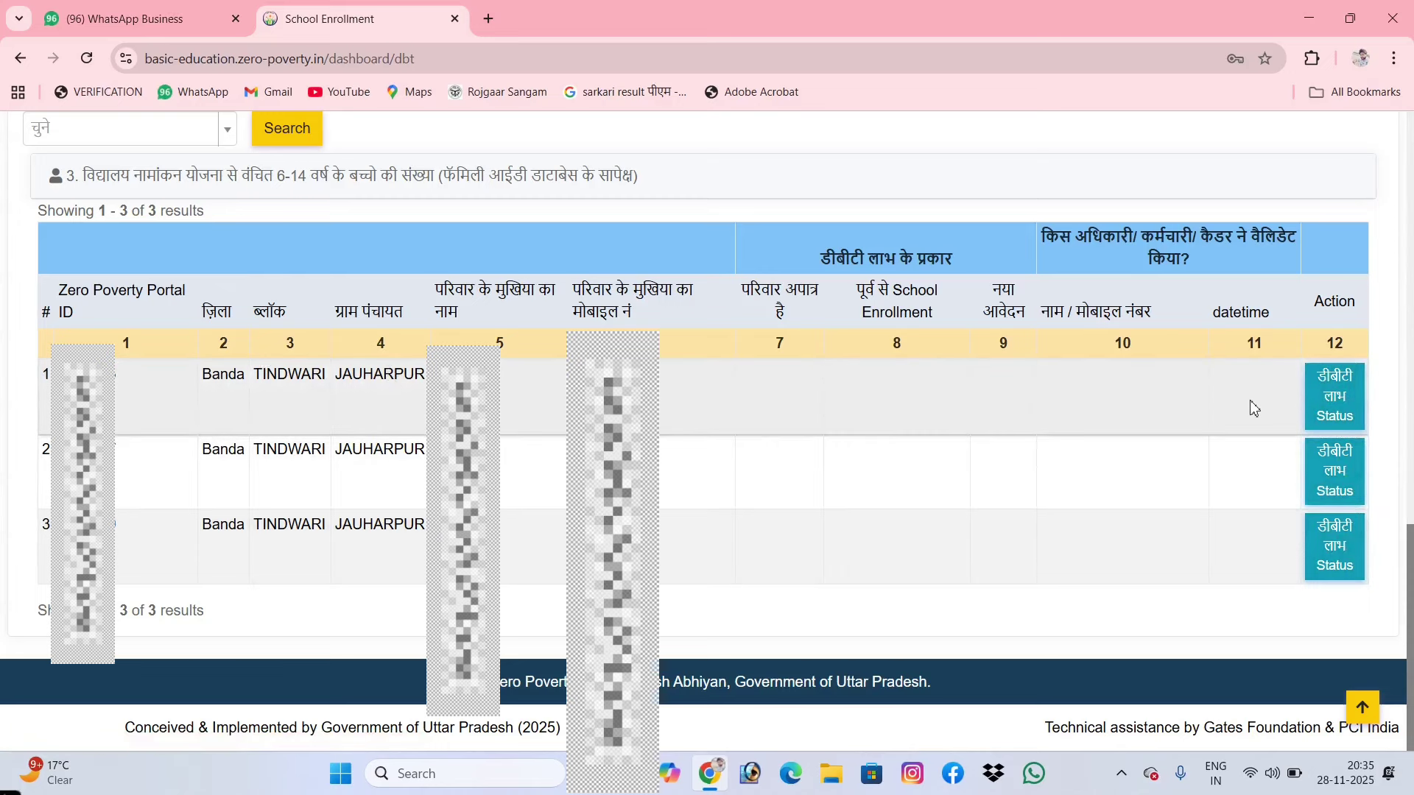
# Open the first listed family's DBT benefit status record and review the family details and members' ages down to the School Enrollment report form
pyautogui.click(1341, 410)
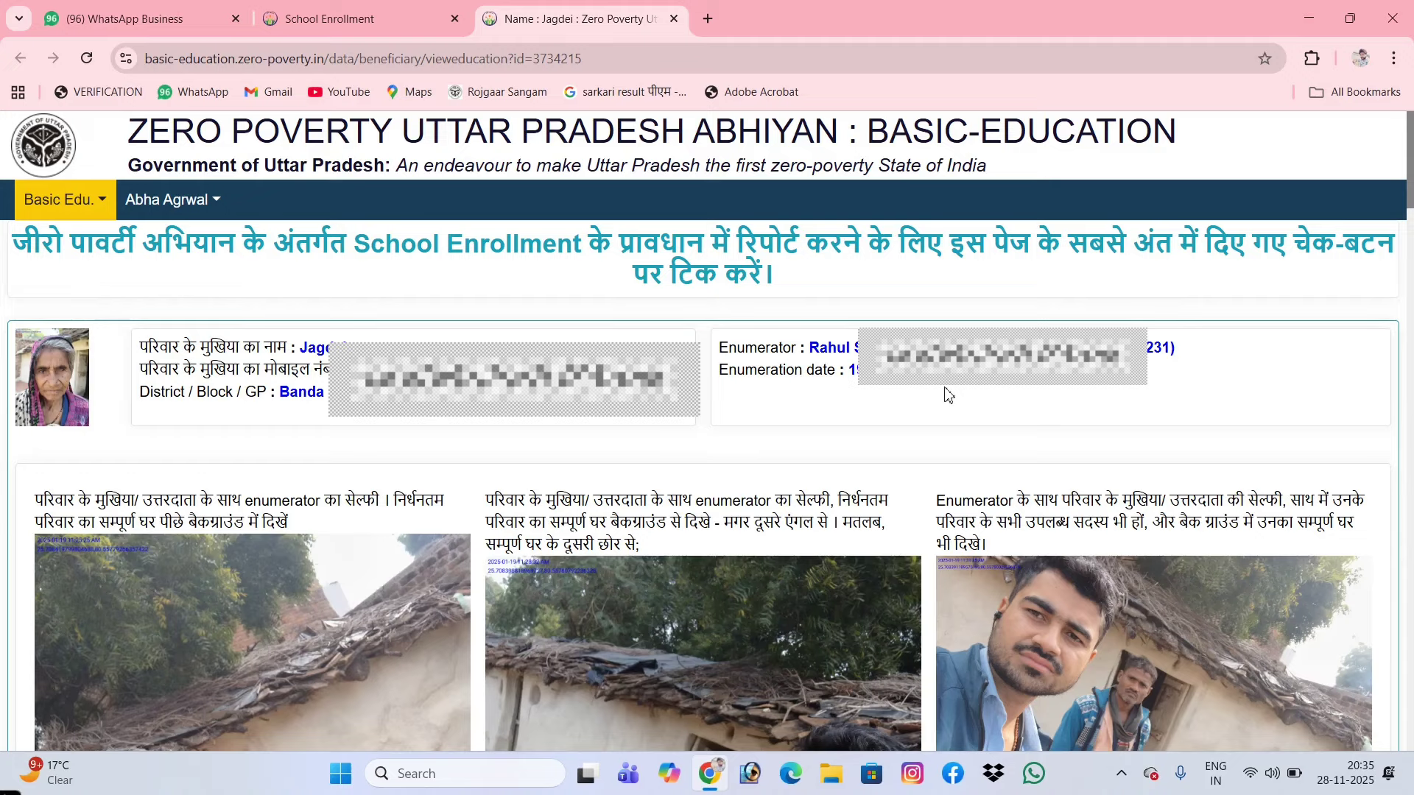
pyautogui.scroll(-10, 446, 624)
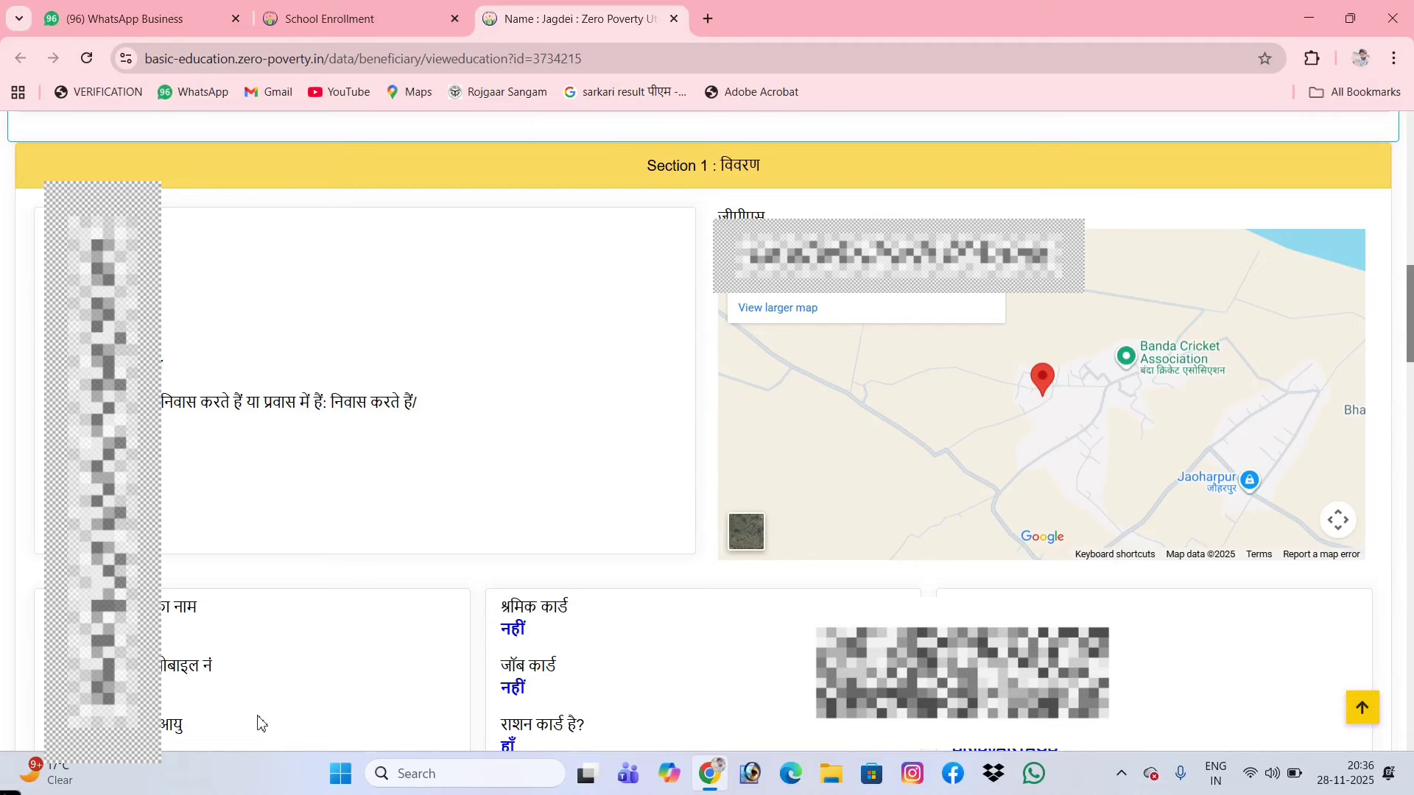
pyautogui.scroll(-20, 259, 722)
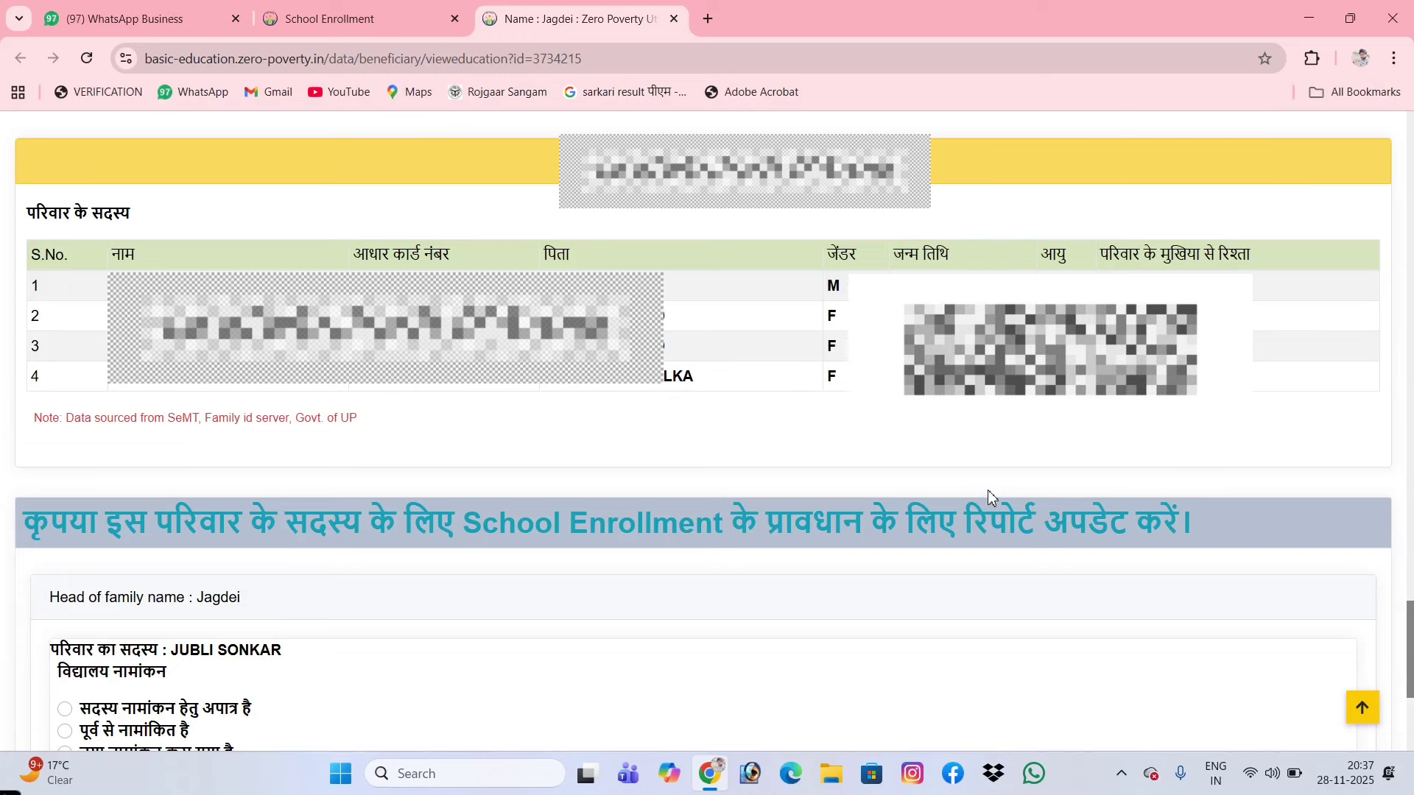
pyautogui.scroll(-5, 987, 489)
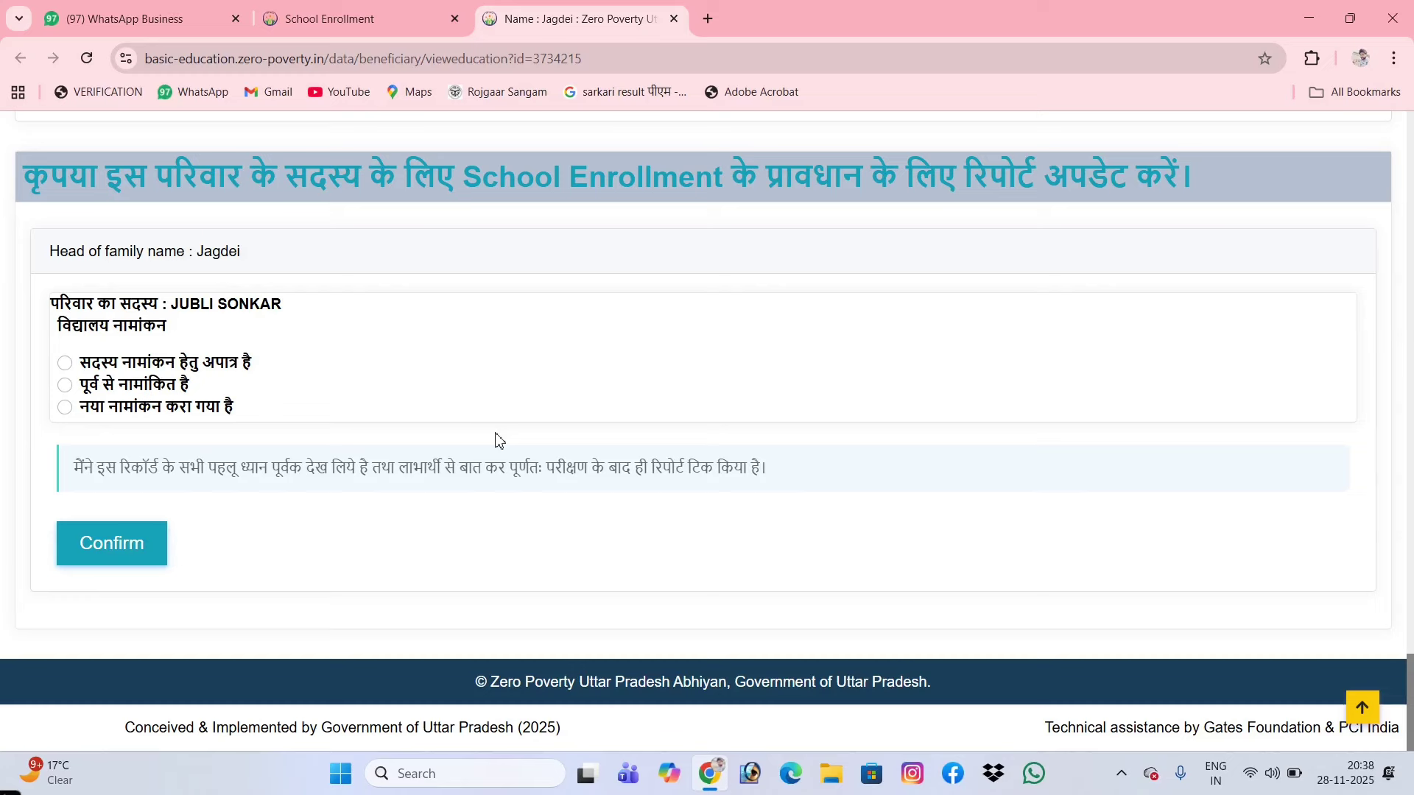
pyautogui.scroll(4, 498, 439)
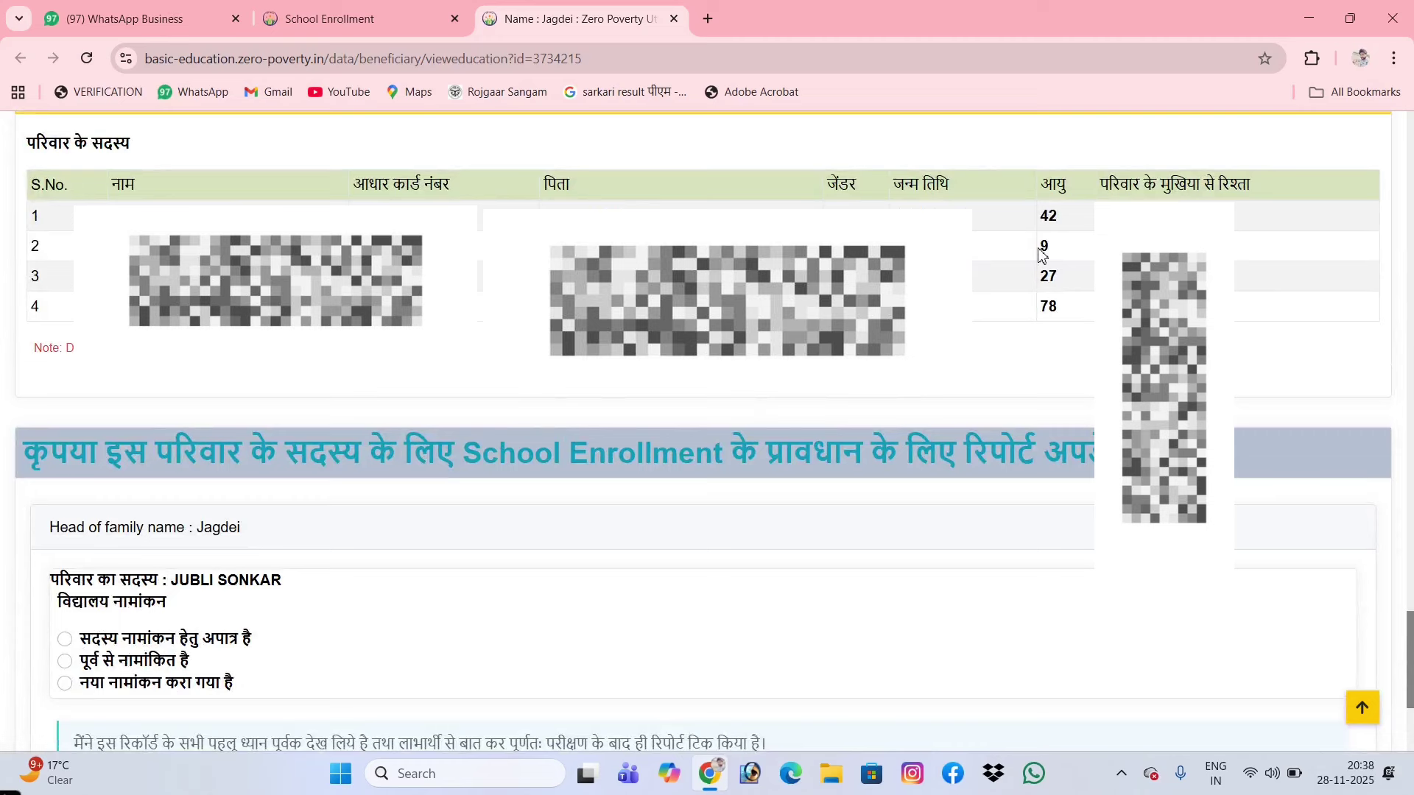
pyautogui.moveTo(1039, 252); pyautogui.dragTo(1052, 252)
pyautogui.click(1108, 257)
pyautogui.scroll(-4, 500, 461)
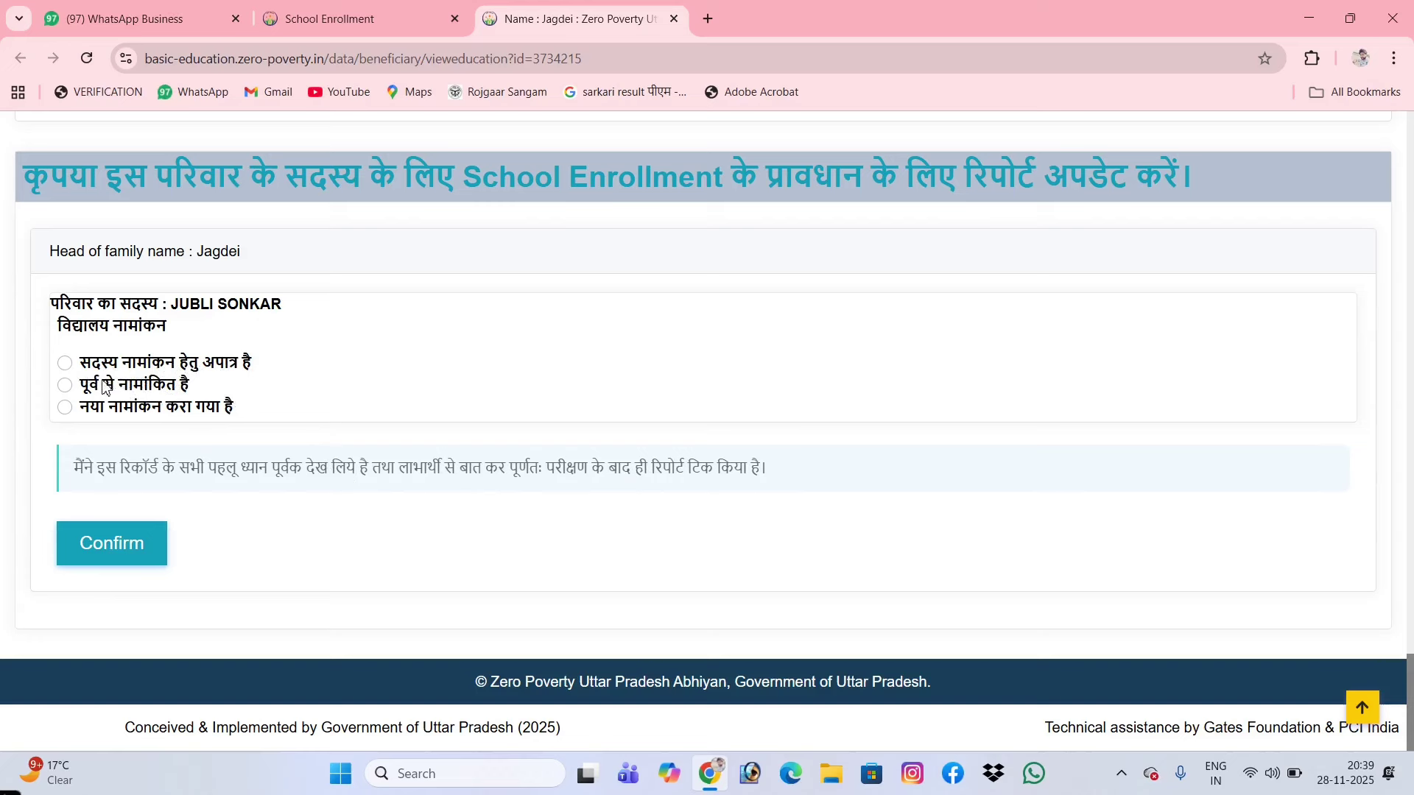
# Try reporting the child as ineligible for enrollment (सदस्य नामांकन हेतु अपात्र है) with the reason अन्य
pyautogui.click(65, 363)
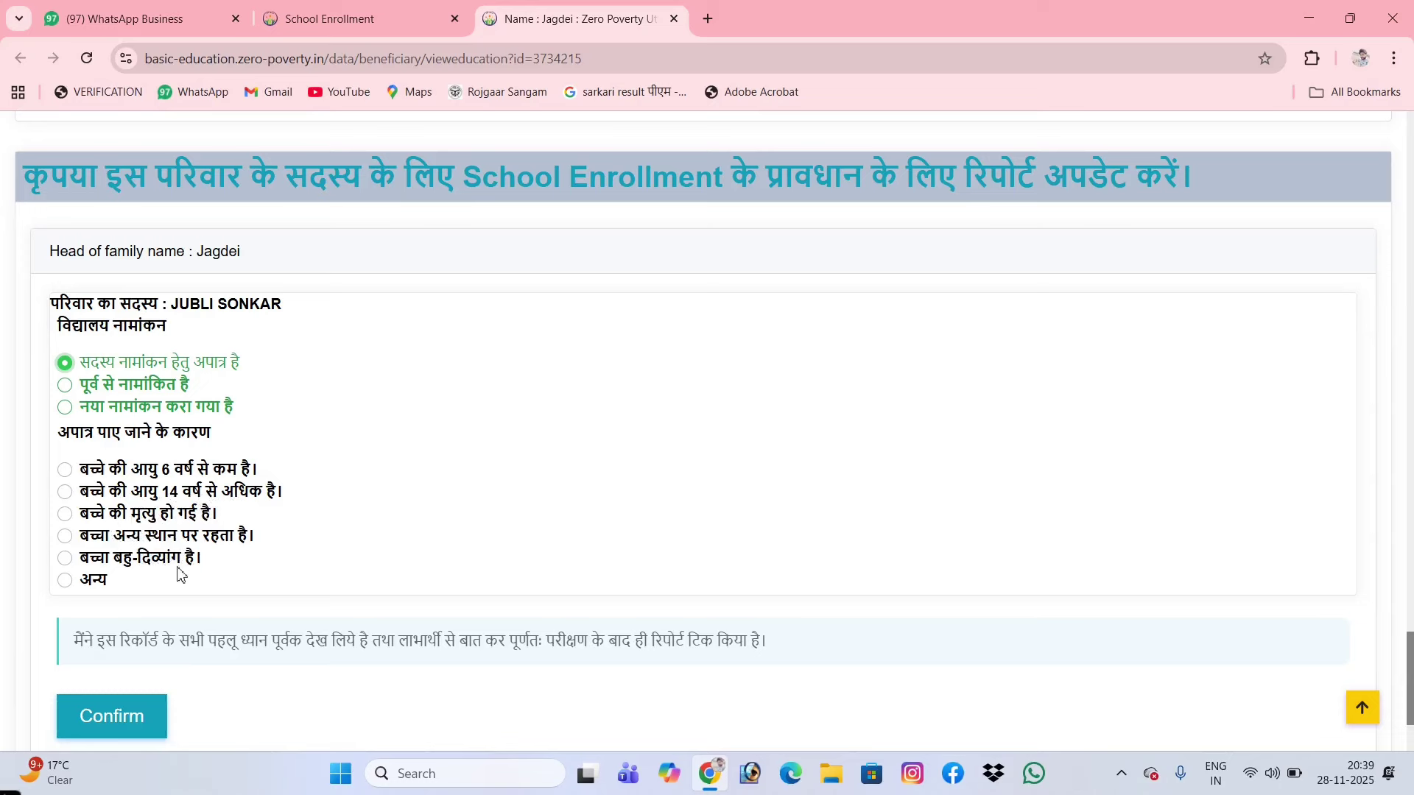
pyautogui.click(68, 587)
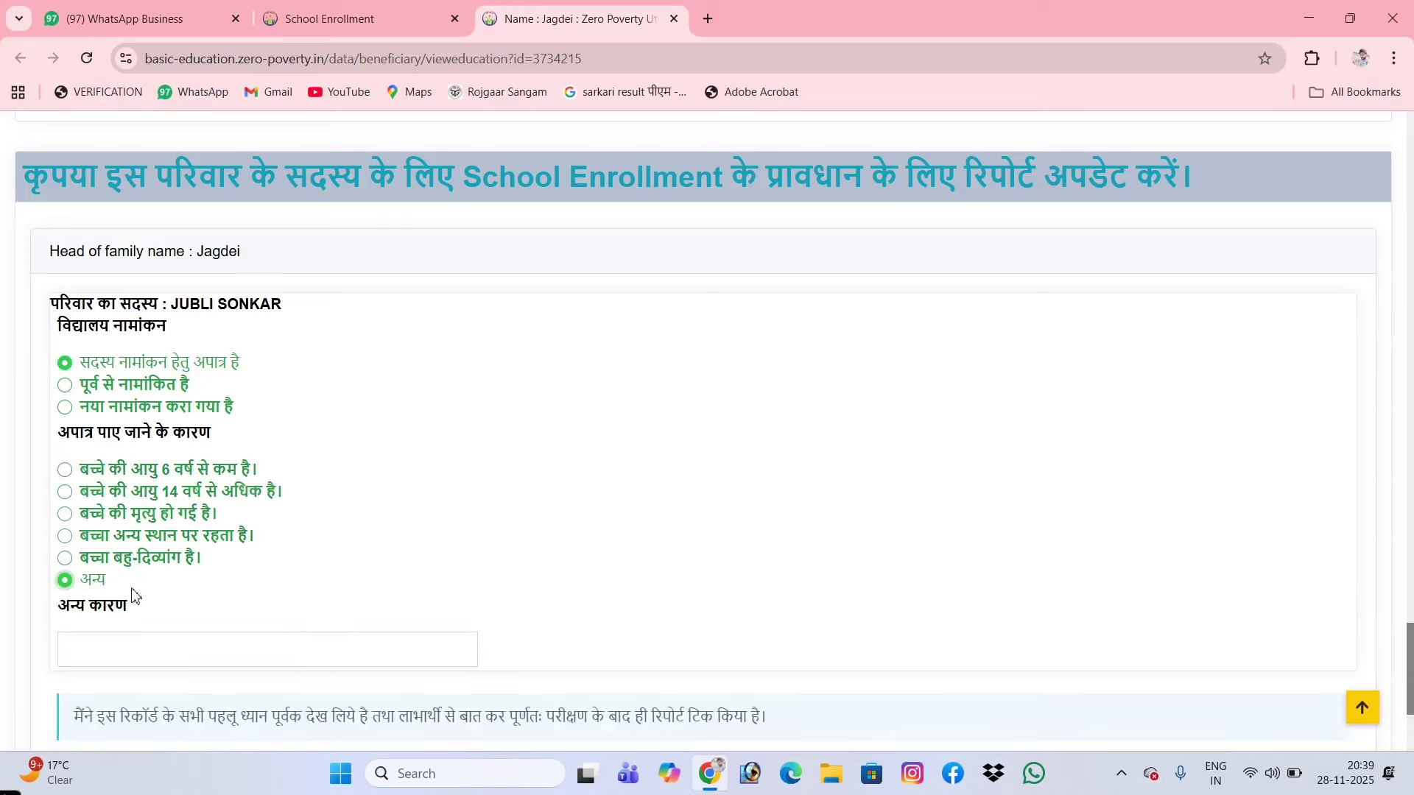
pyautogui.scroll(-1, 144, 592)
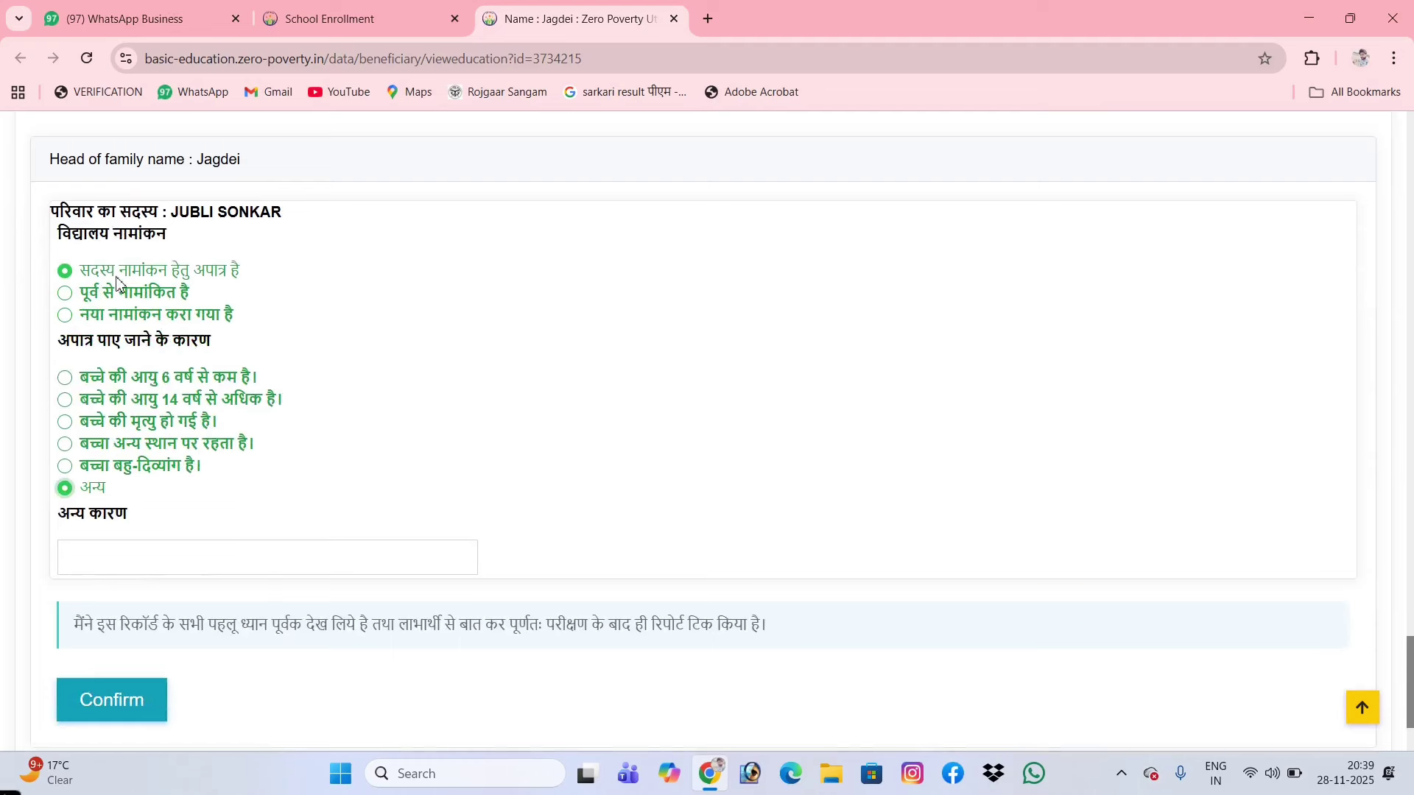
# Try reporting the child as already enrolled (पूर्व से नामांकित है), first with school type Government and then Private
pyautogui.click(65, 294)
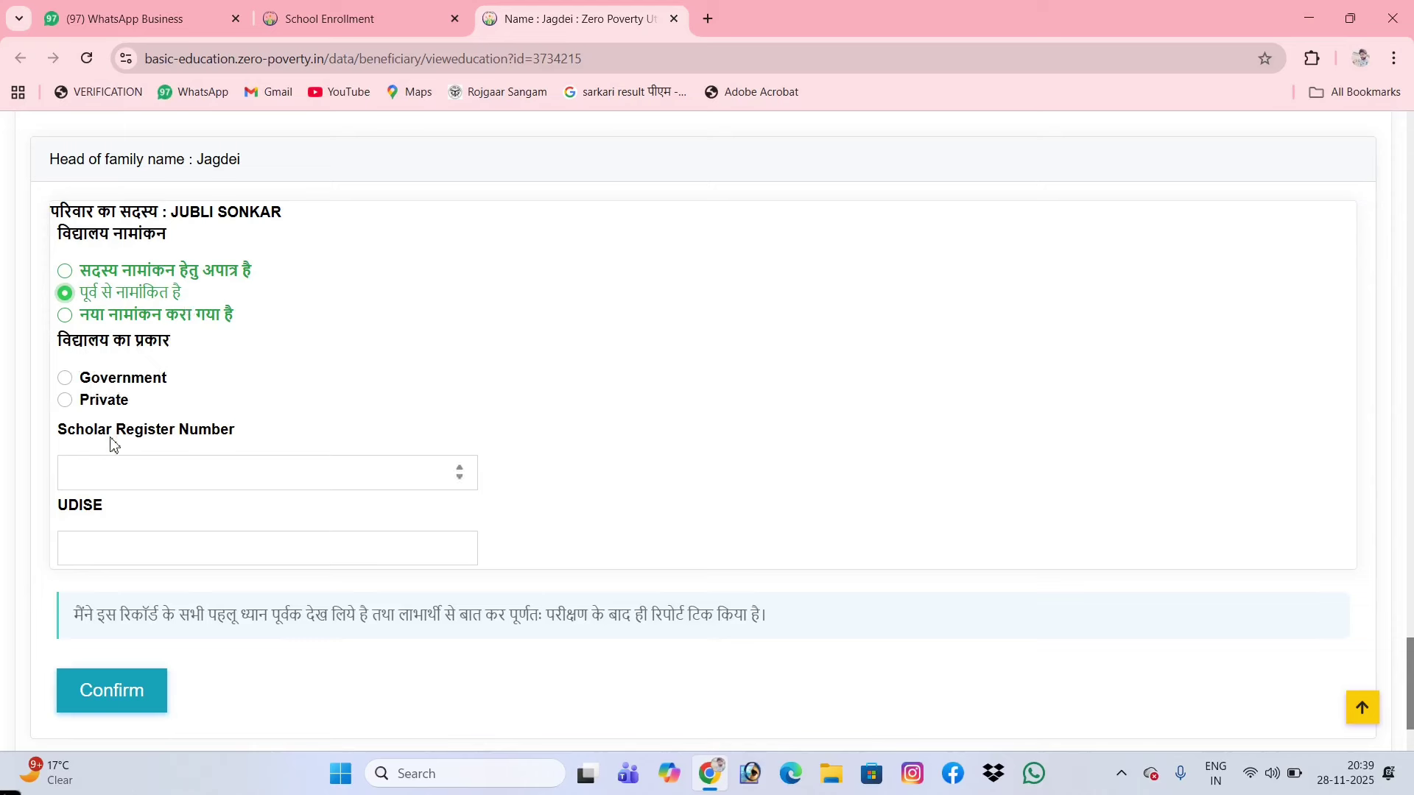
pyautogui.click(64, 379)
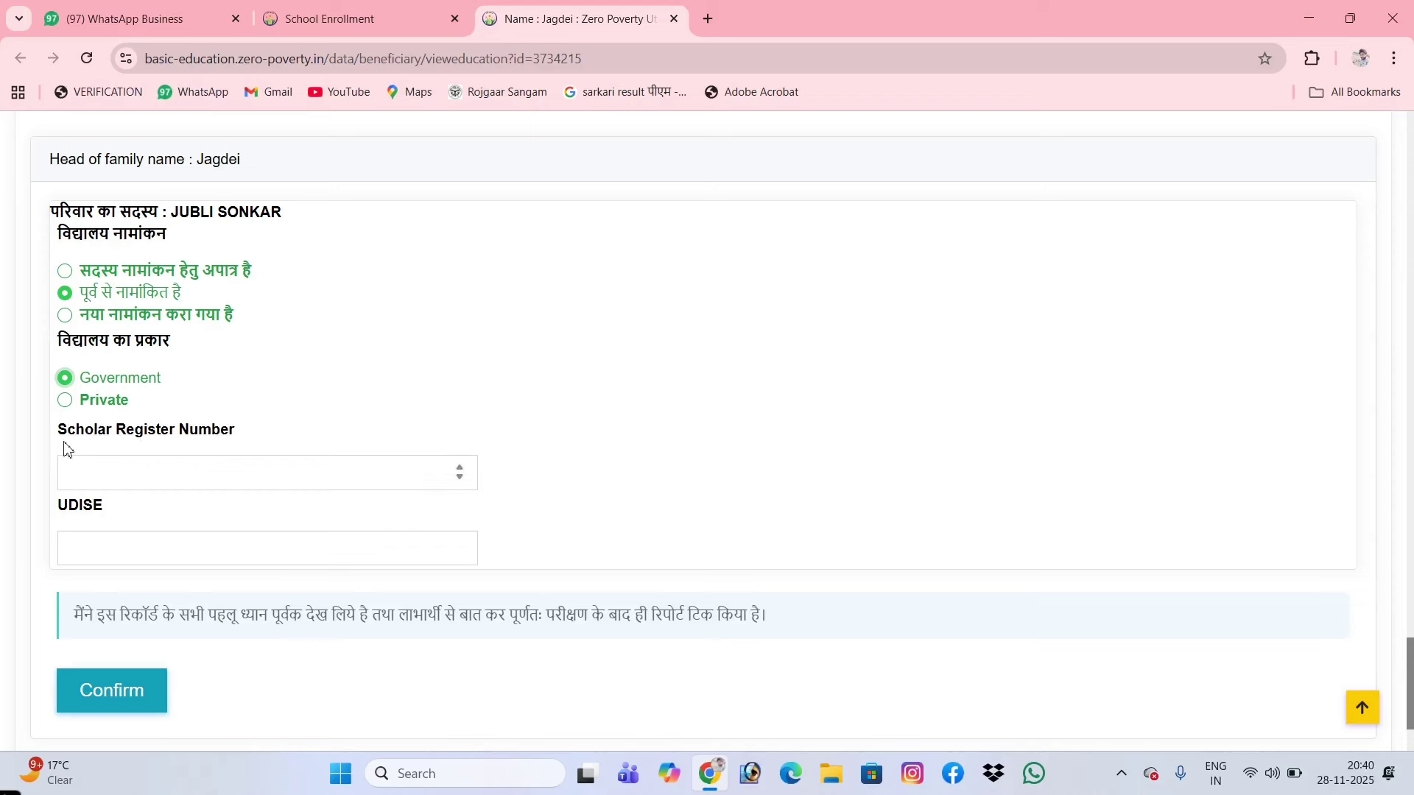
pyautogui.click(65, 400)
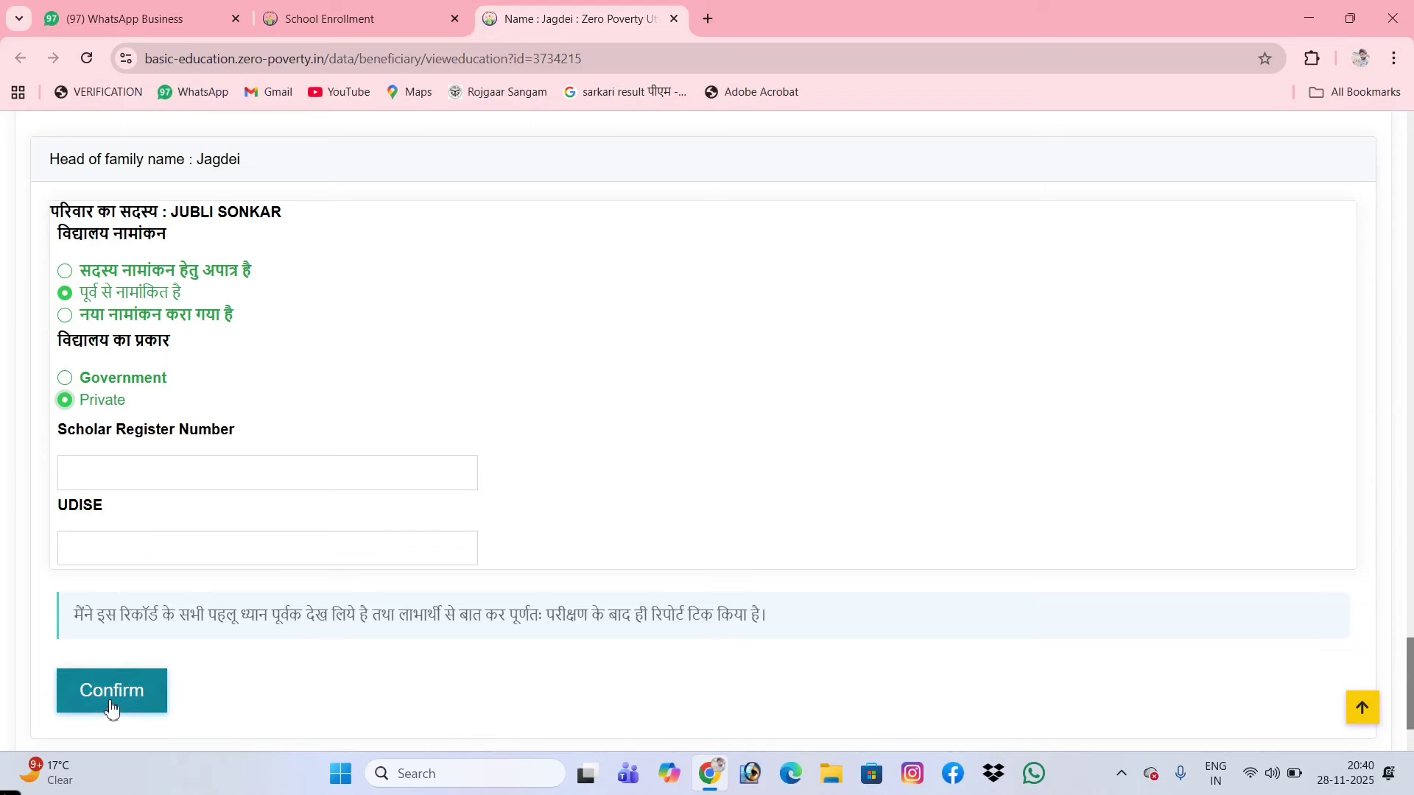
# Try reporting the child as newly enrolled (नया नामांकन करा गया है) in a Government school
pyautogui.click(64, 321)
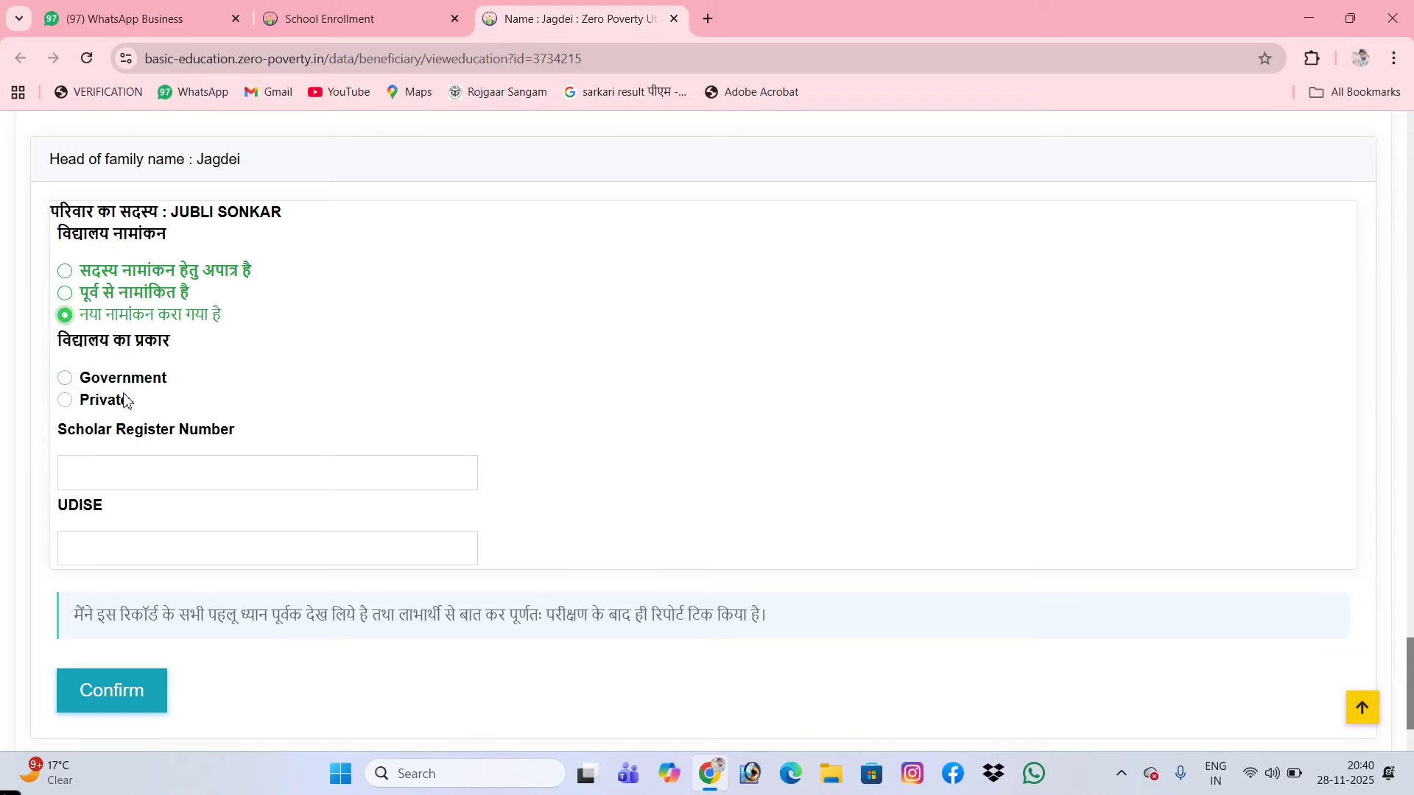
pyautogui.click(66, 380)
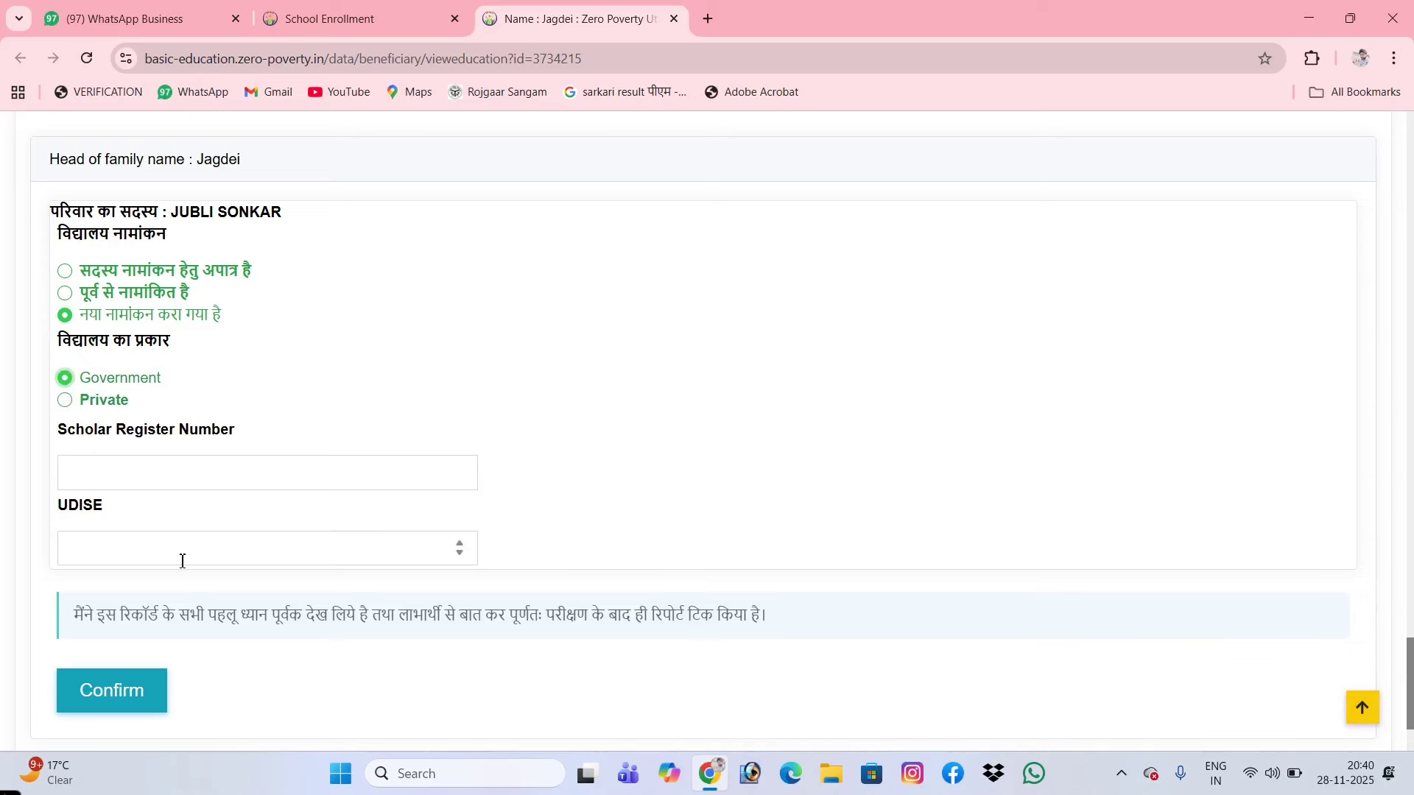
pyautogui.scroll(-2, 182, 561)
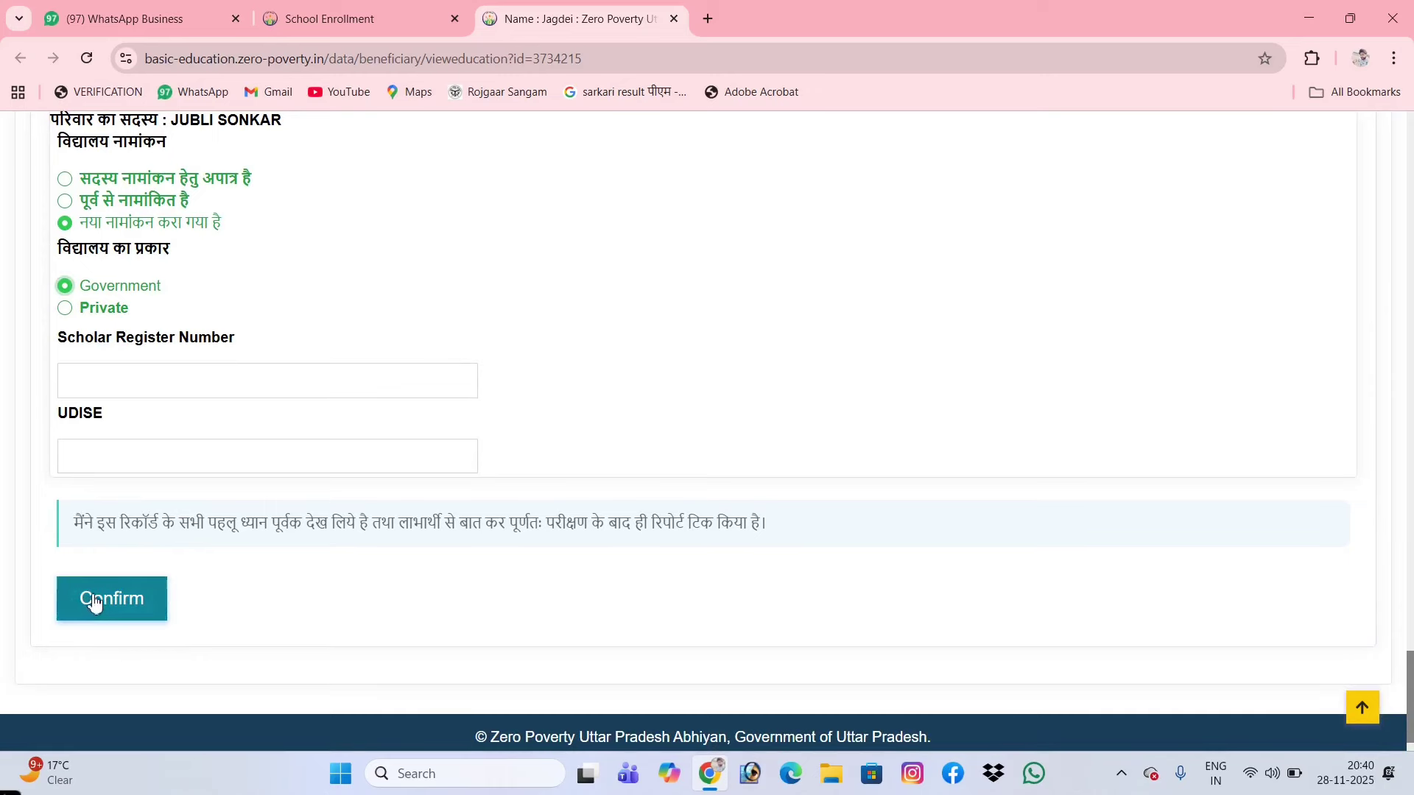
# Report the child as ineligible for enrollment with the reason बच्चा अन्य स्थान पर रहता है and confirm the report
pyautogui.scroll(1, 91, 573)
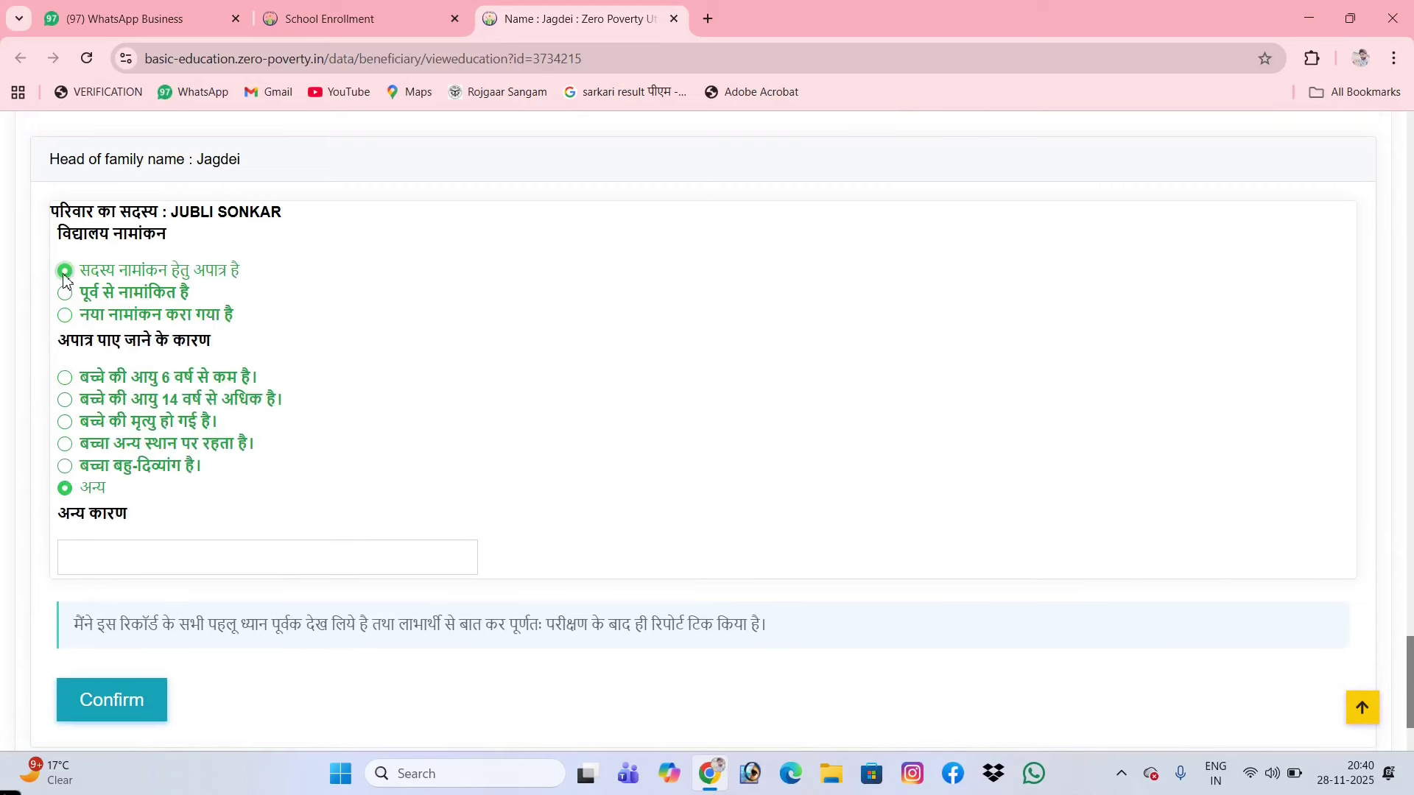
pyautogui.click(66, 444)
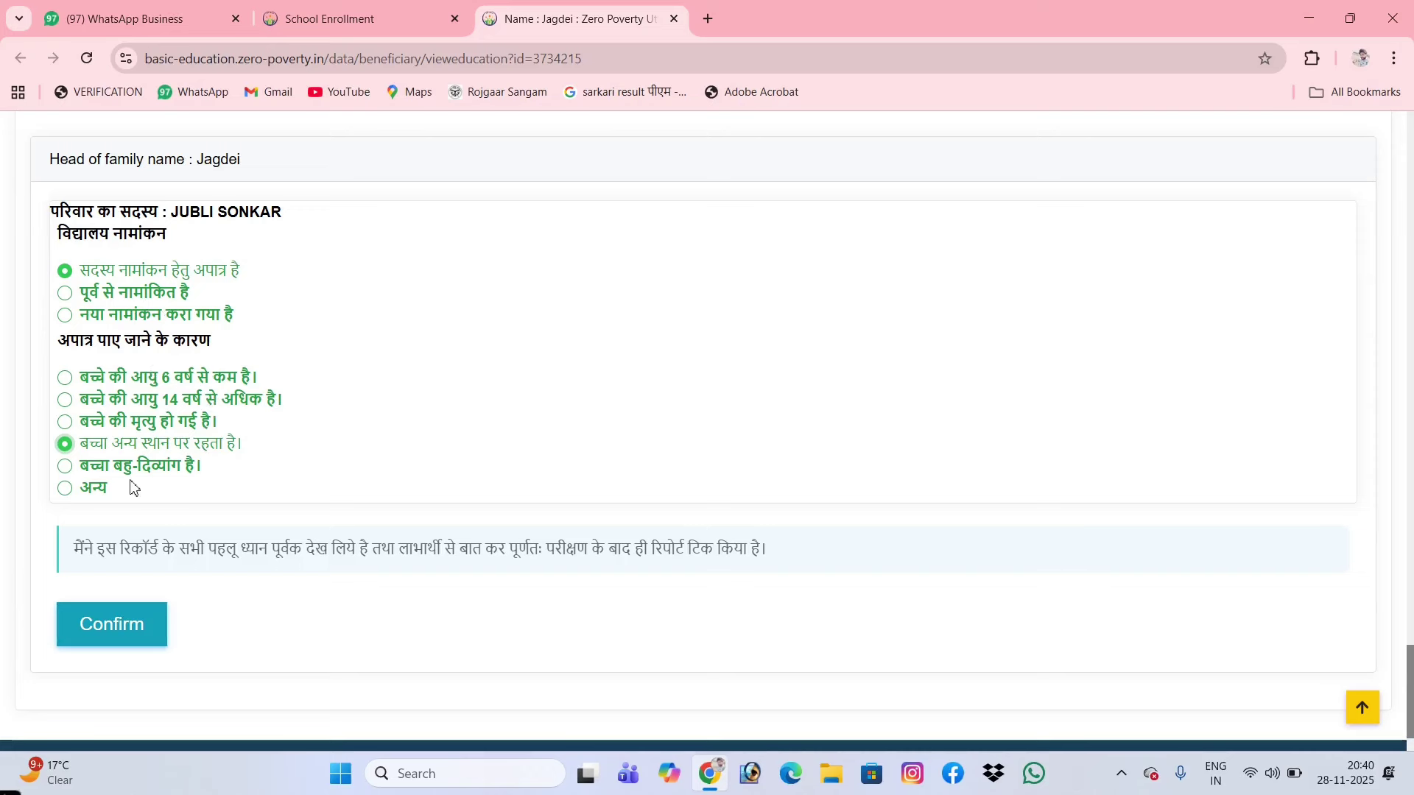
pyautogui.click(102, 633)
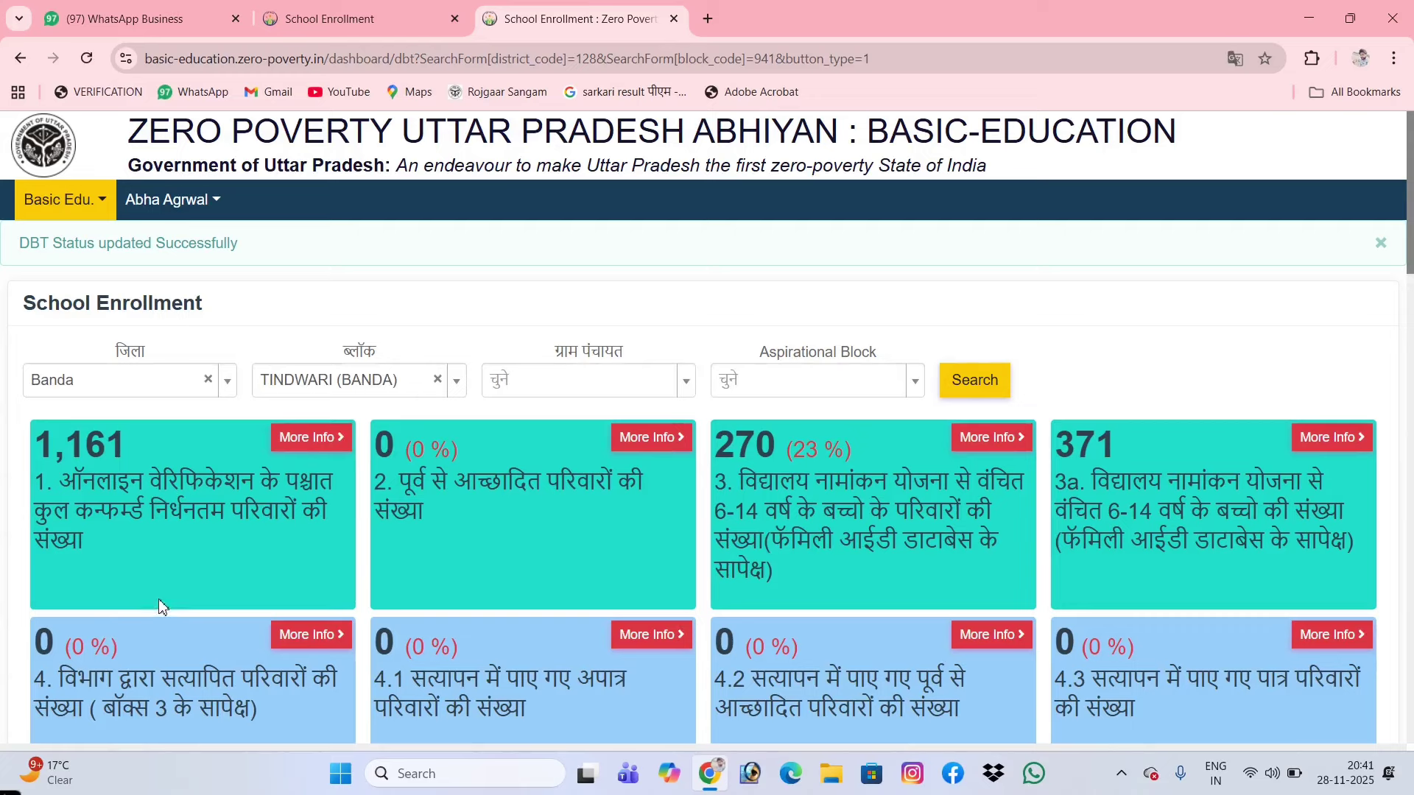
# Examine the DBT benefit type columns in the TINDWARI family list and the dashboard's verification and pending service delivery boxes
pyautogui.scroll(-15, 158, 599)
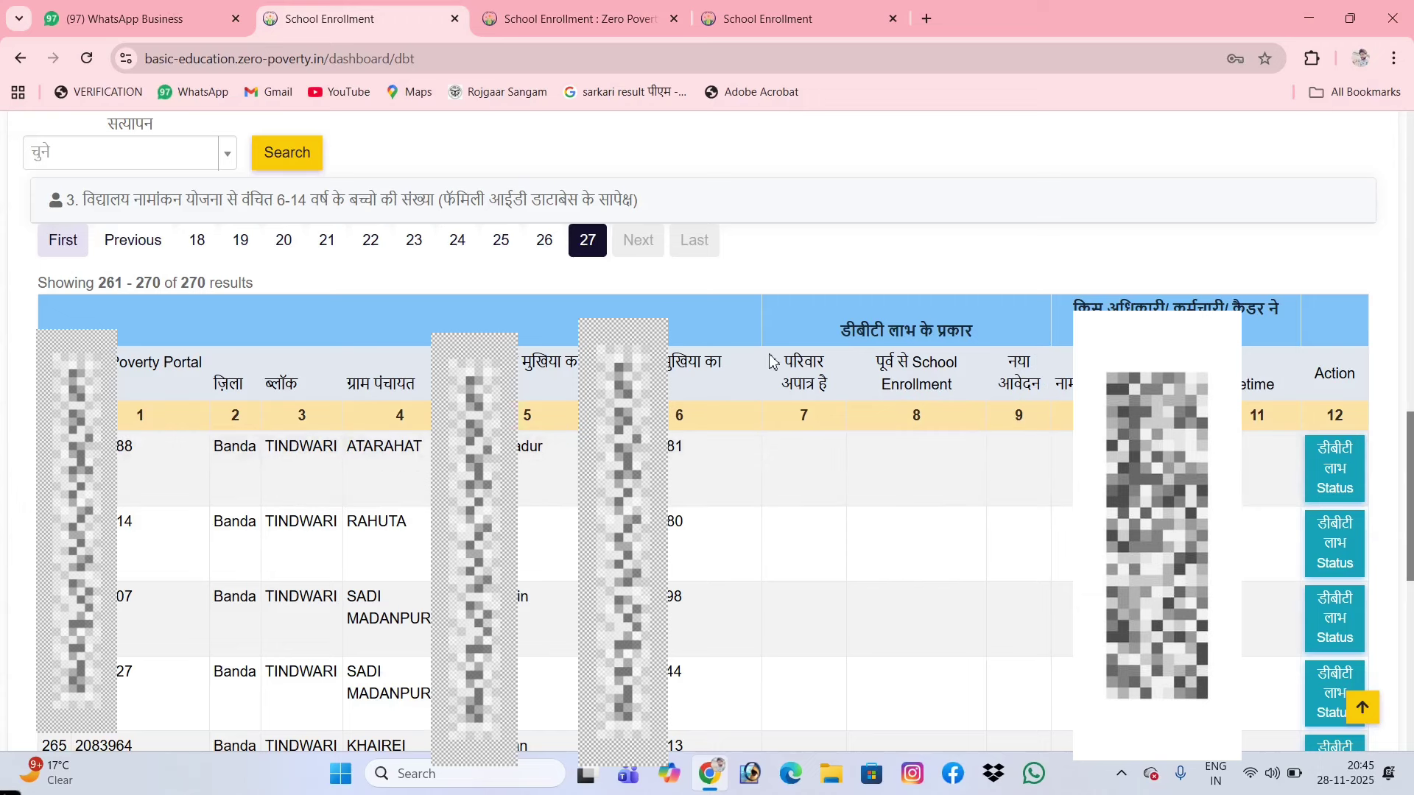
pyautogui.moveTo(782, 362); pyautogui.dragTo(1041, 388)
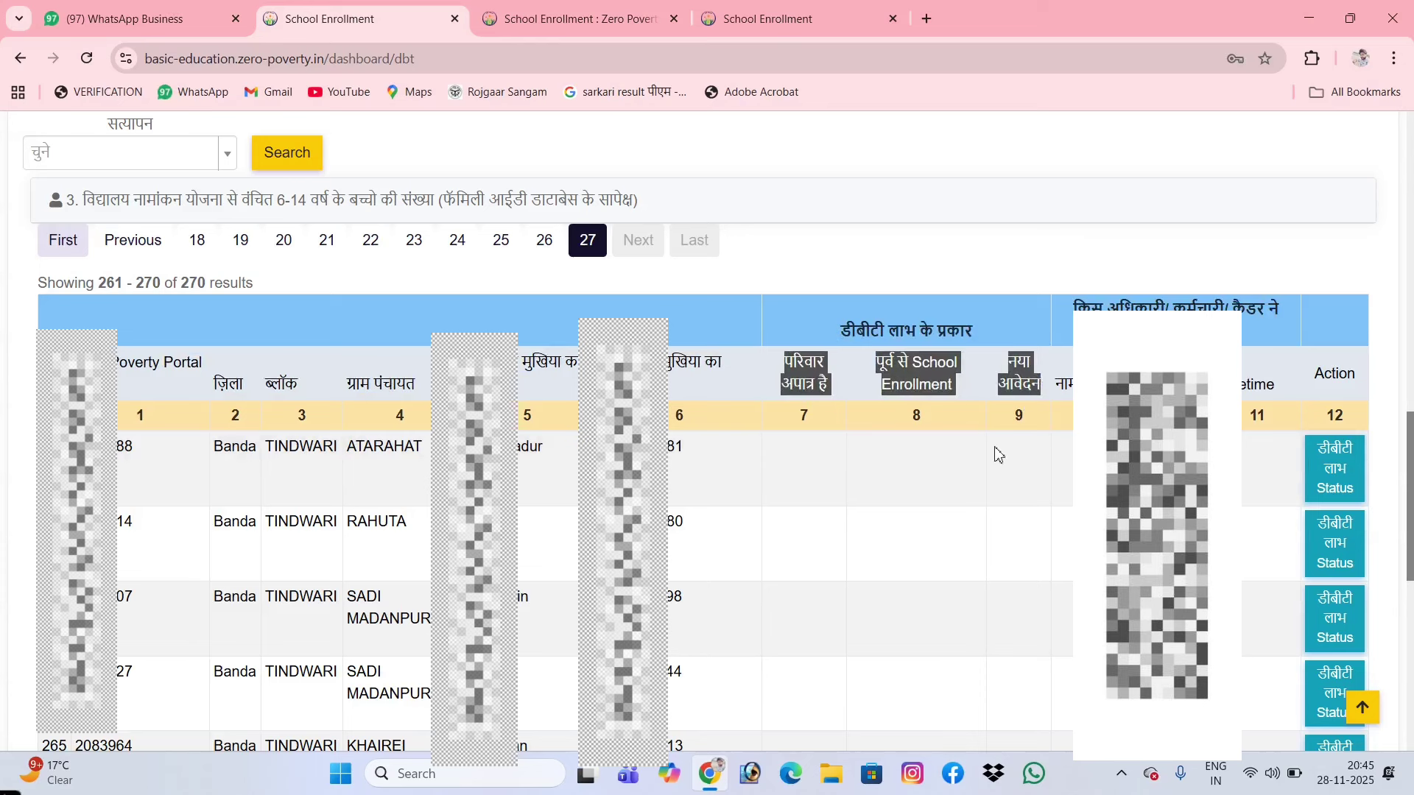
pyautogui.click(935, 491)
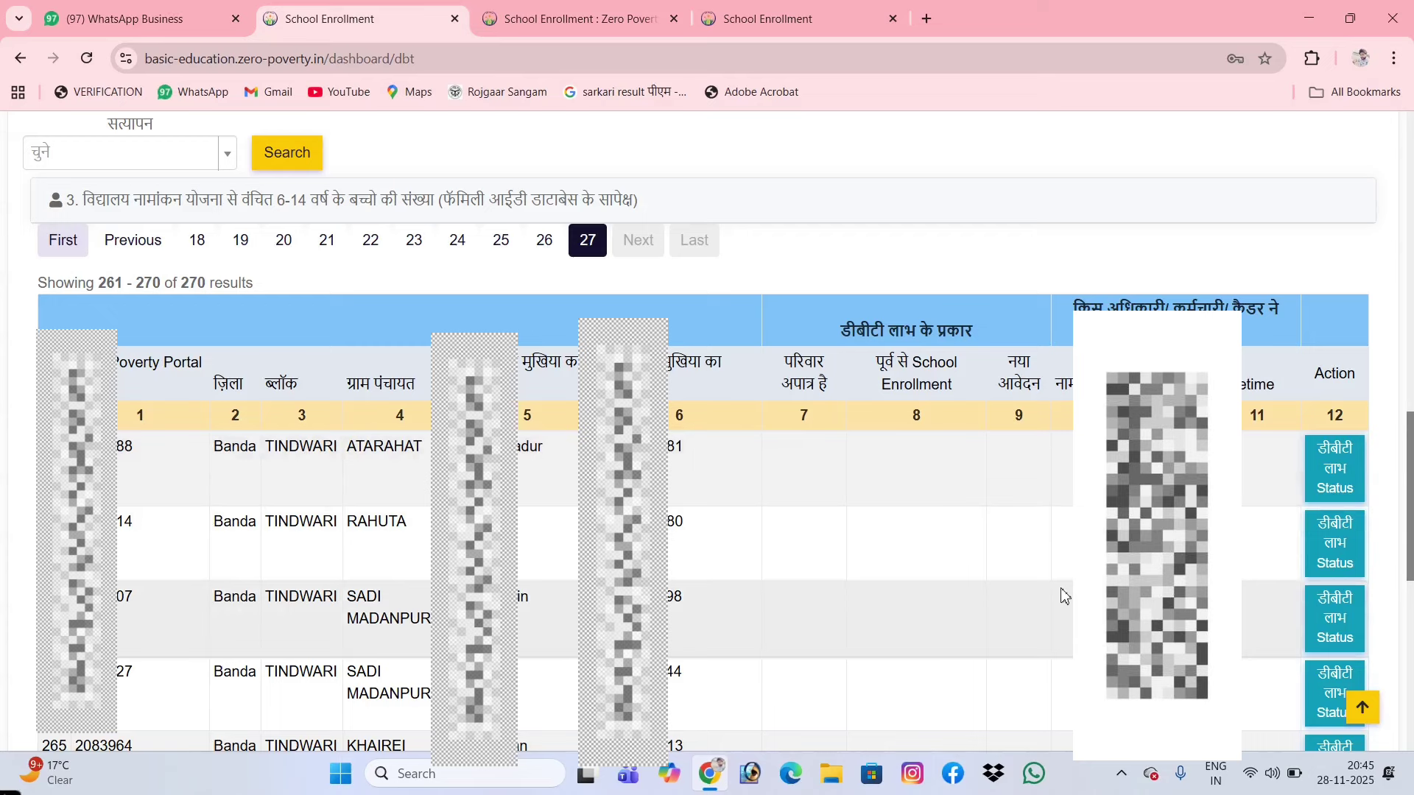
pyautogui.scroll(10, 1062, 596)
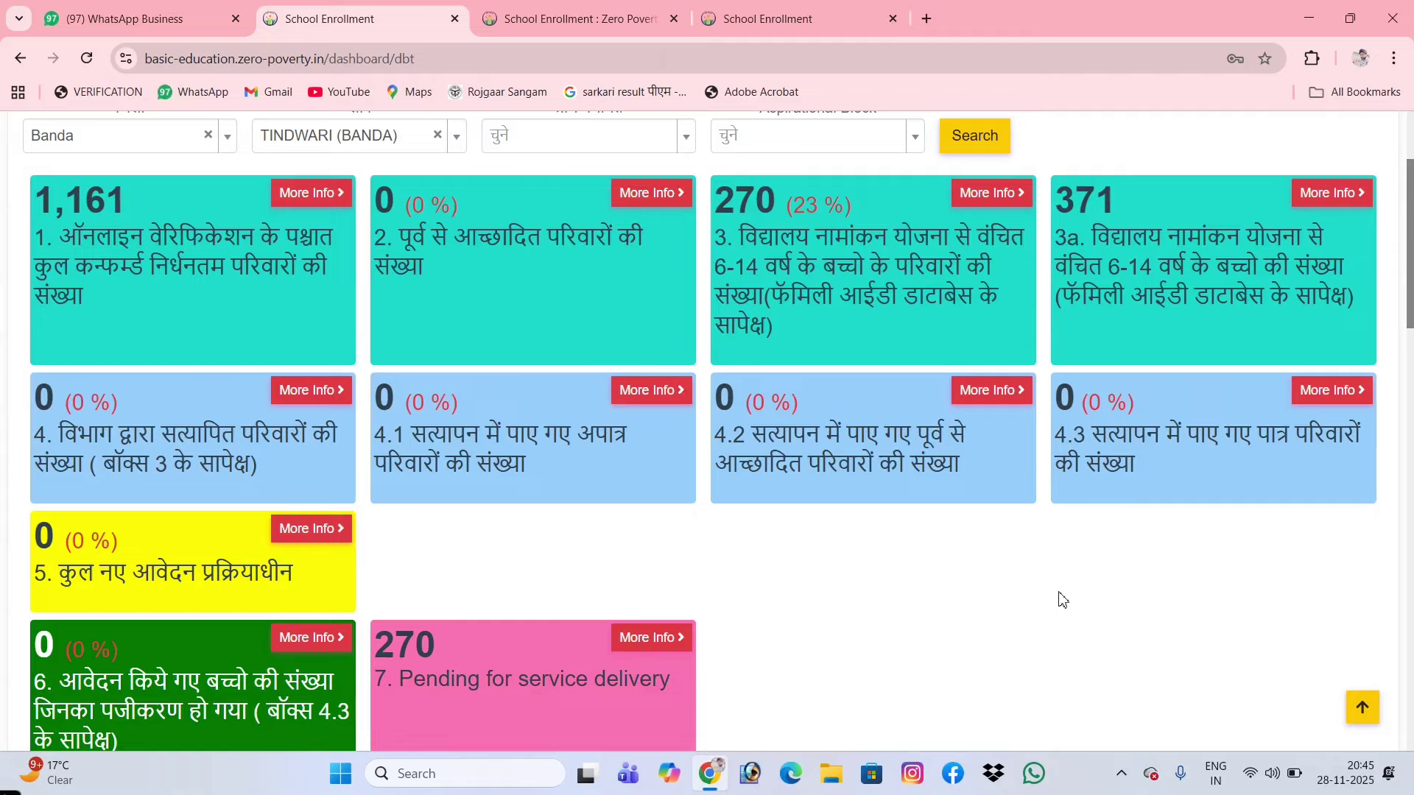
pyautogui.scroll(-3, 1060, 598)
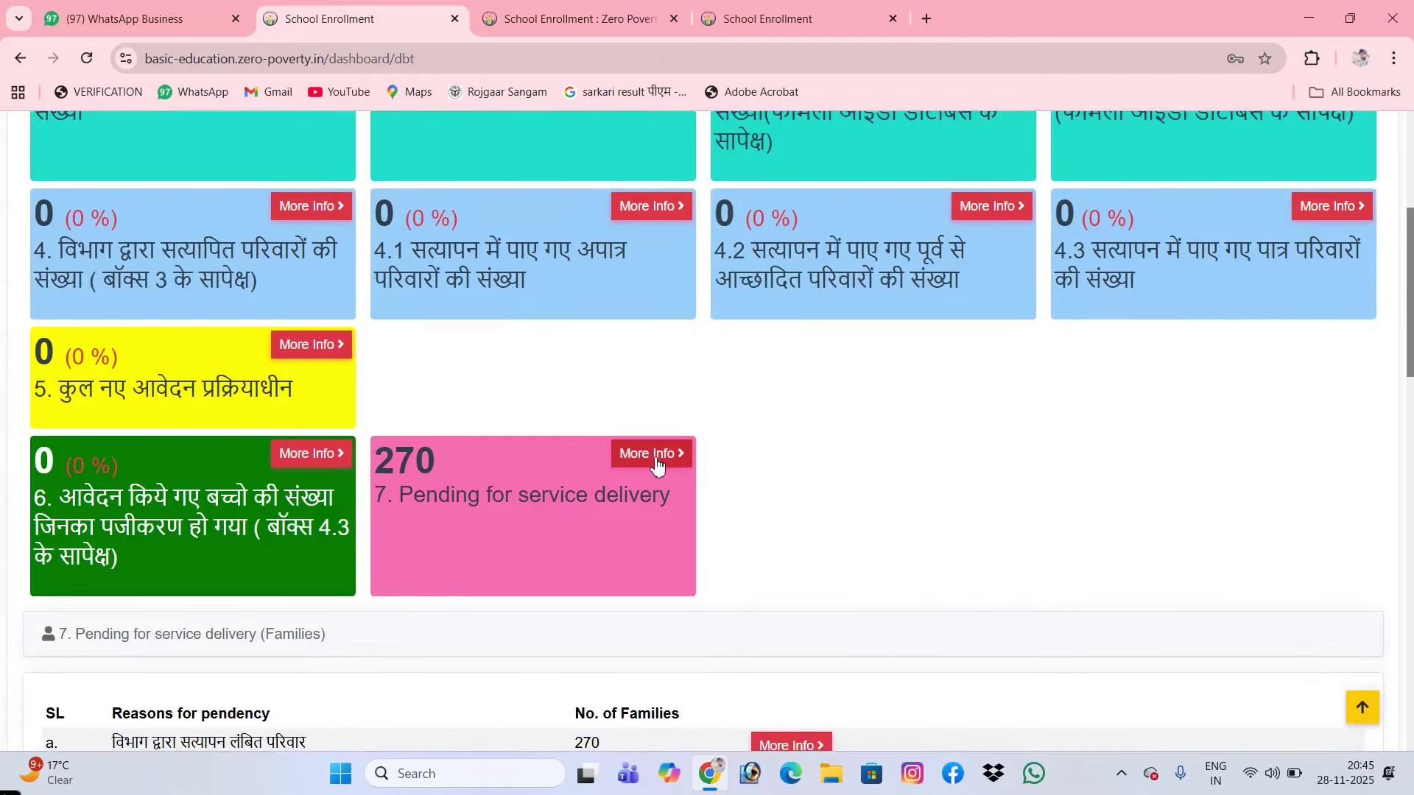
# Review the reasons for pendency under Pending for service delivery and open details for reason a, विभाग द्वारा सत्यापन लंबित परिवार
pyautogui.scroll(-3, 902, 530)
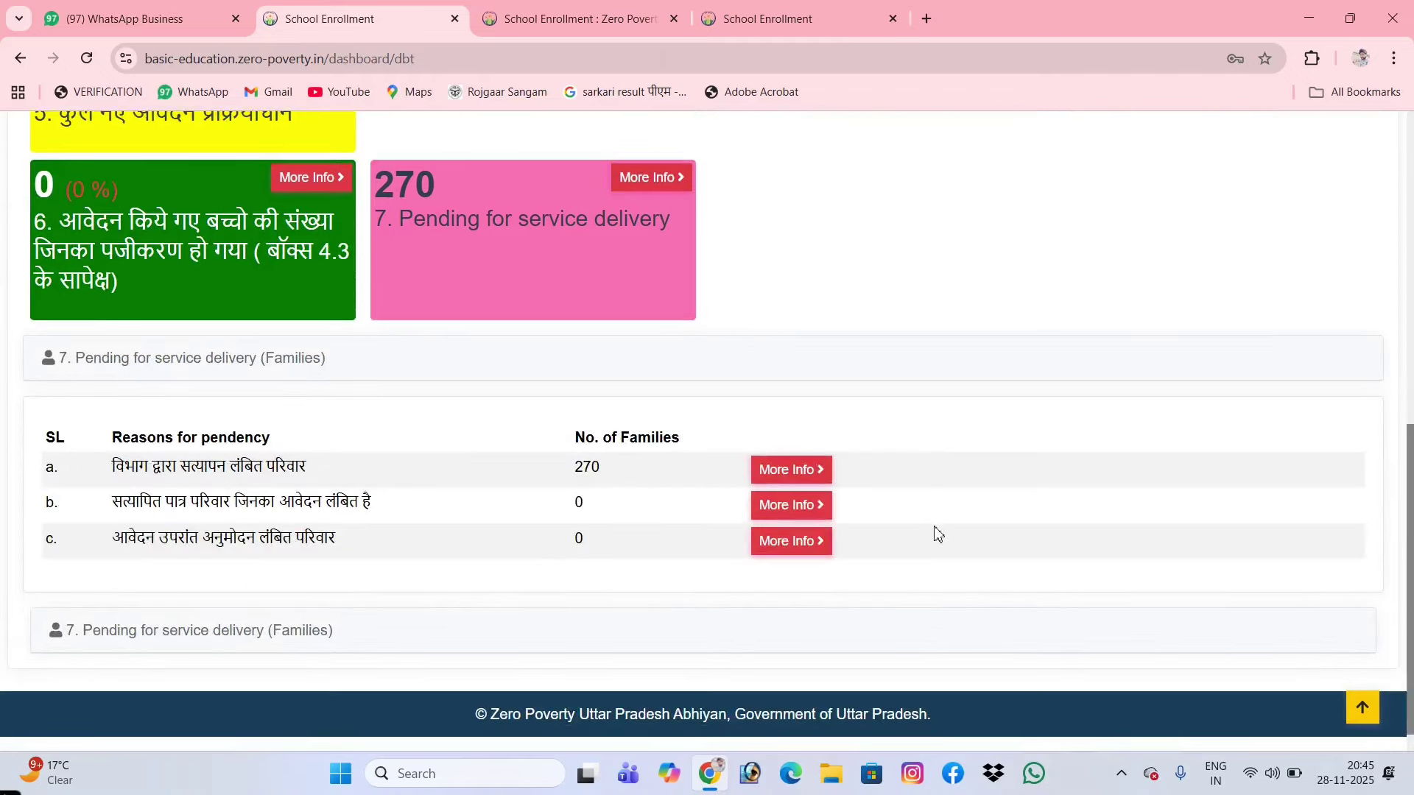
pyautogui.scroll(-1, 937, 533)
pyautogui.scroll(3, 937, 533)
pyautogui.scroll(-3, 869, 537)
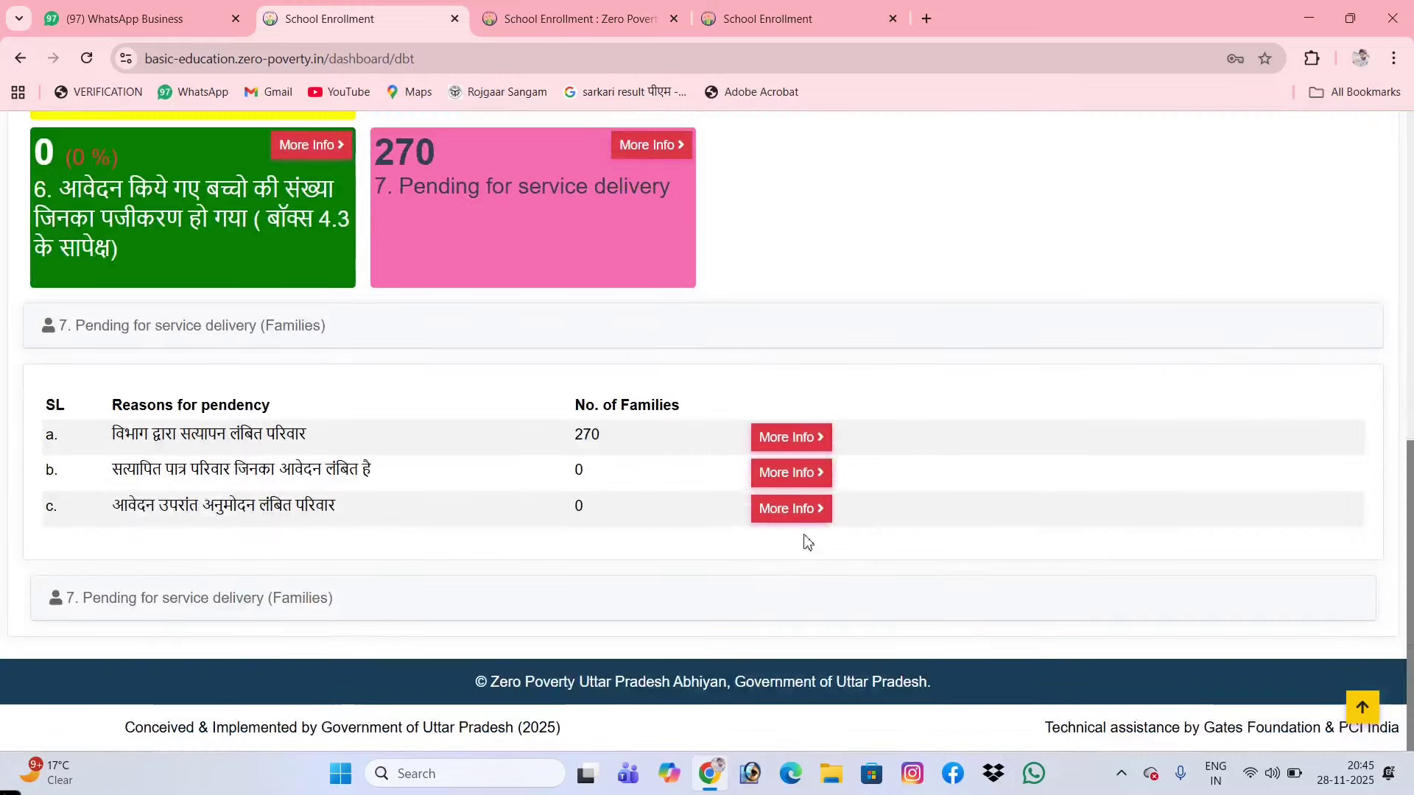
pyautogui.click(806, 440)
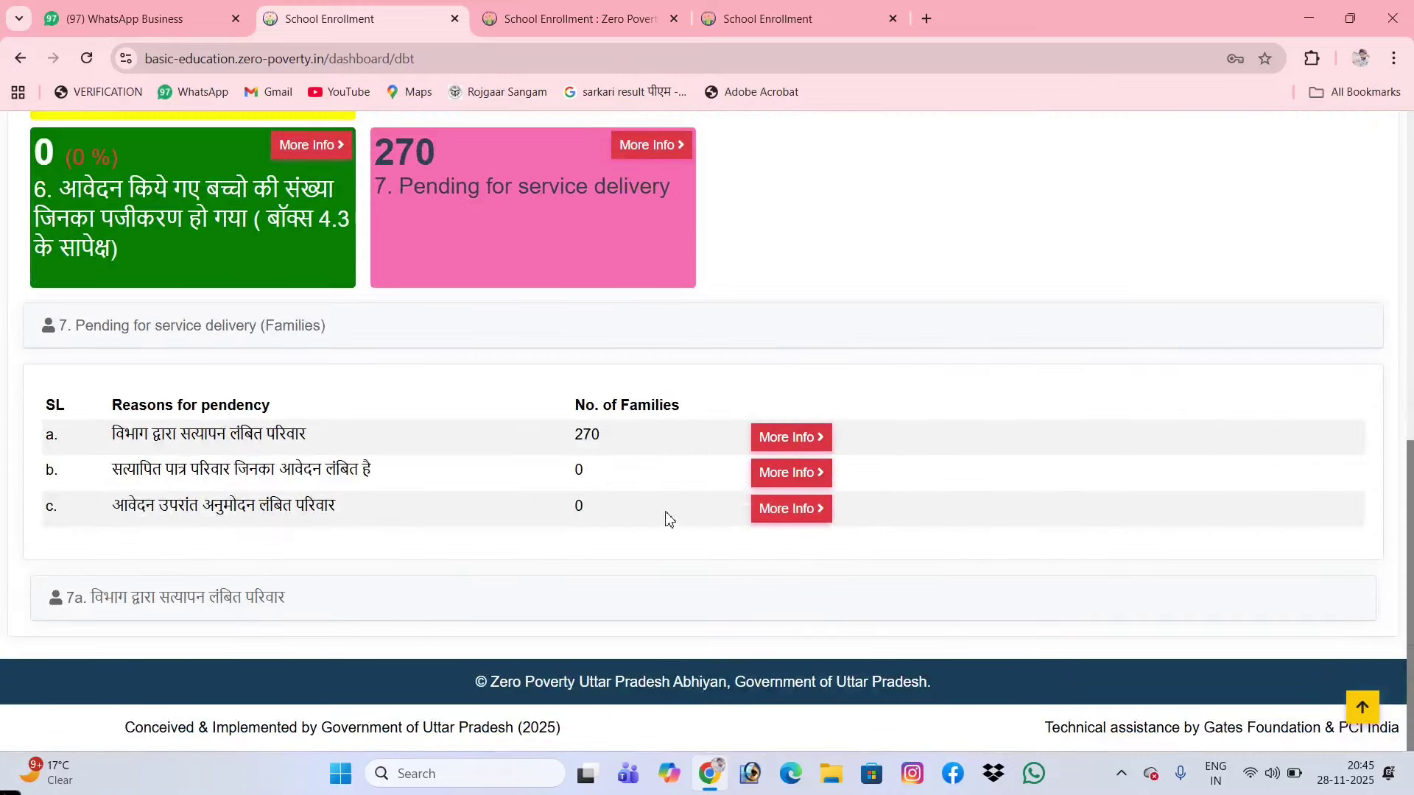
pyautogui.moveTo(583, 435); pyautogui.dragTo(593, 434)
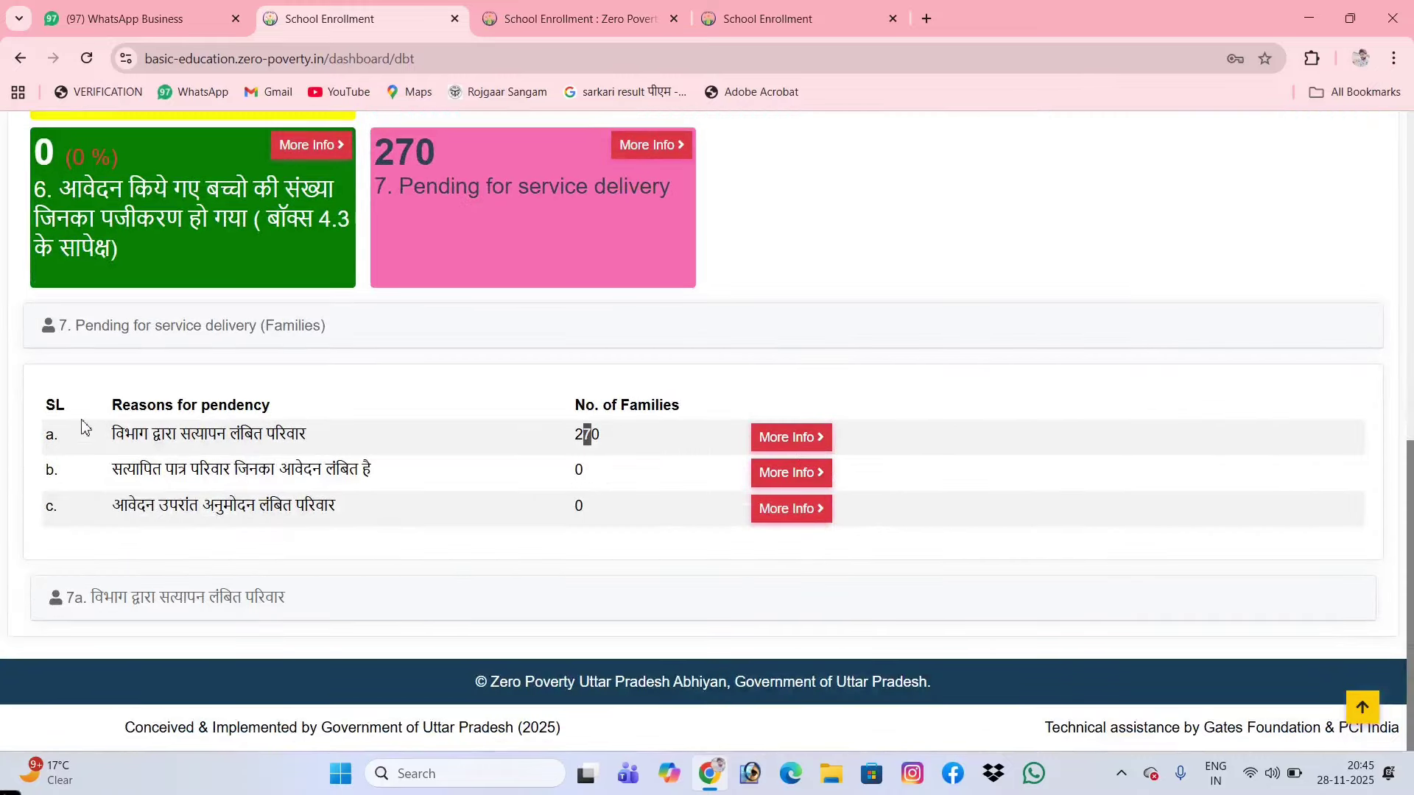
pyautogui.click(135, 435)
# Open the details of box 3a, the children aged 6-14 deprived of the school enrollment scheme in TINDWARI (BANDA)
pyautogui.scroll(3, 377, 446)
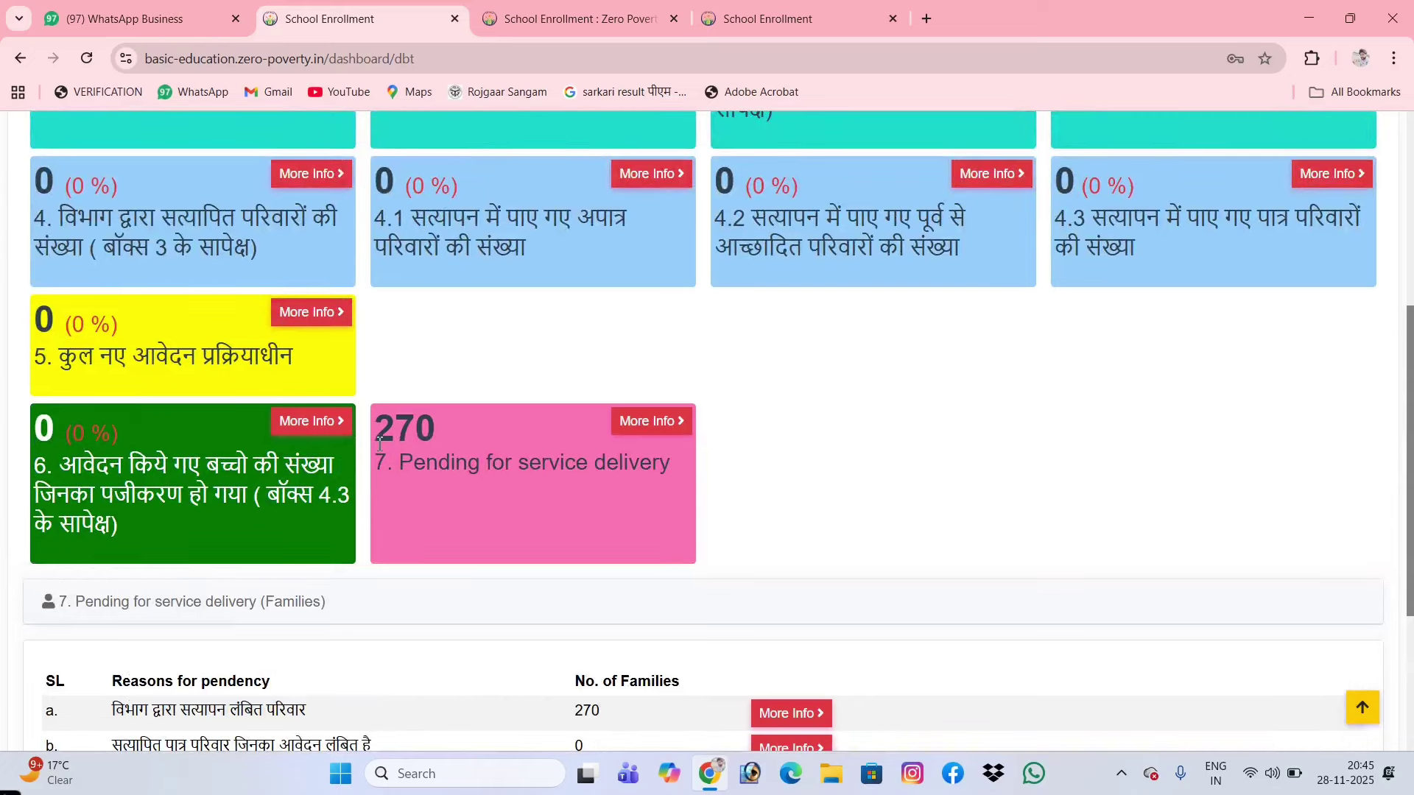
pyautogui.scroll(3, 381, 442)
pyautogui.scroll(1, 383, 439)
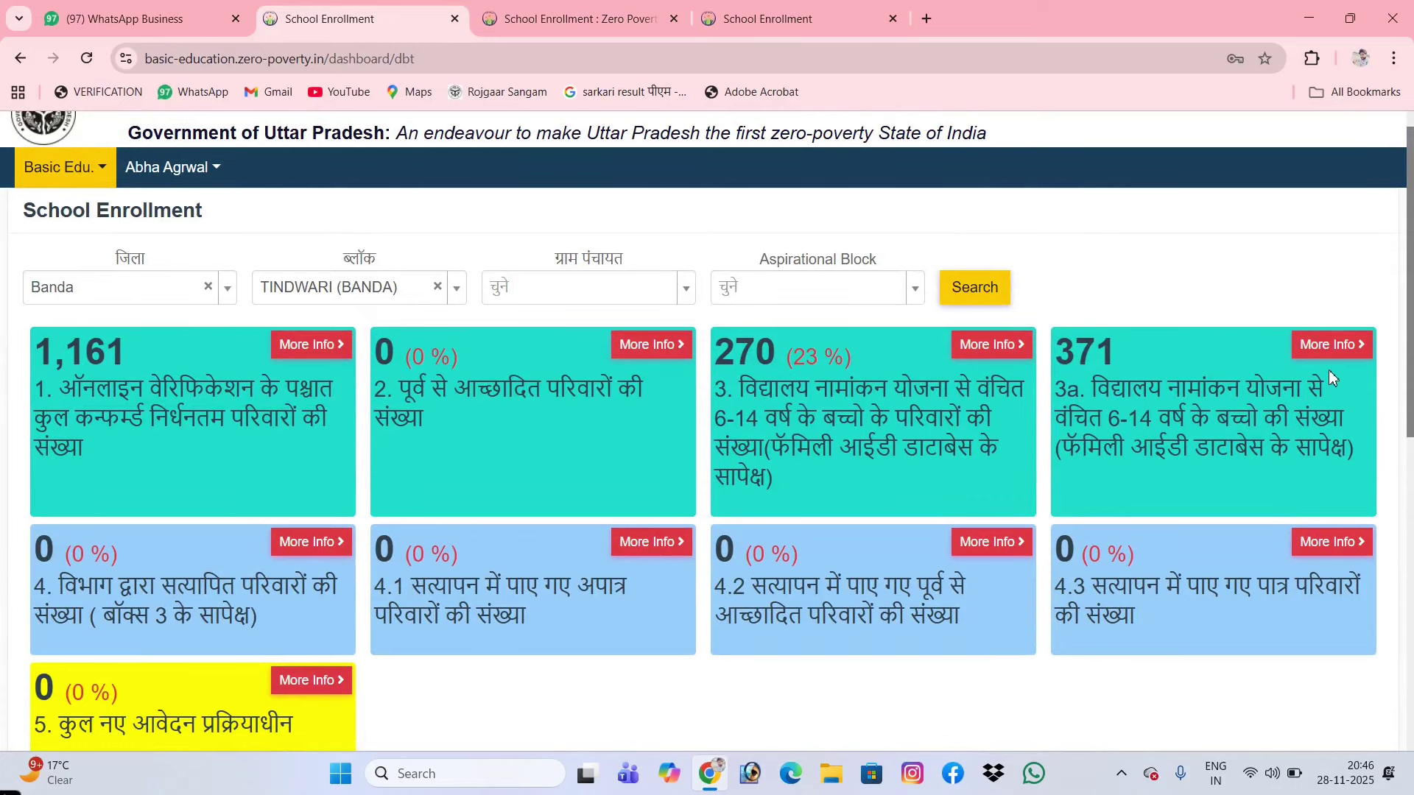
pyautogui.scroll(1, 1362, 396)
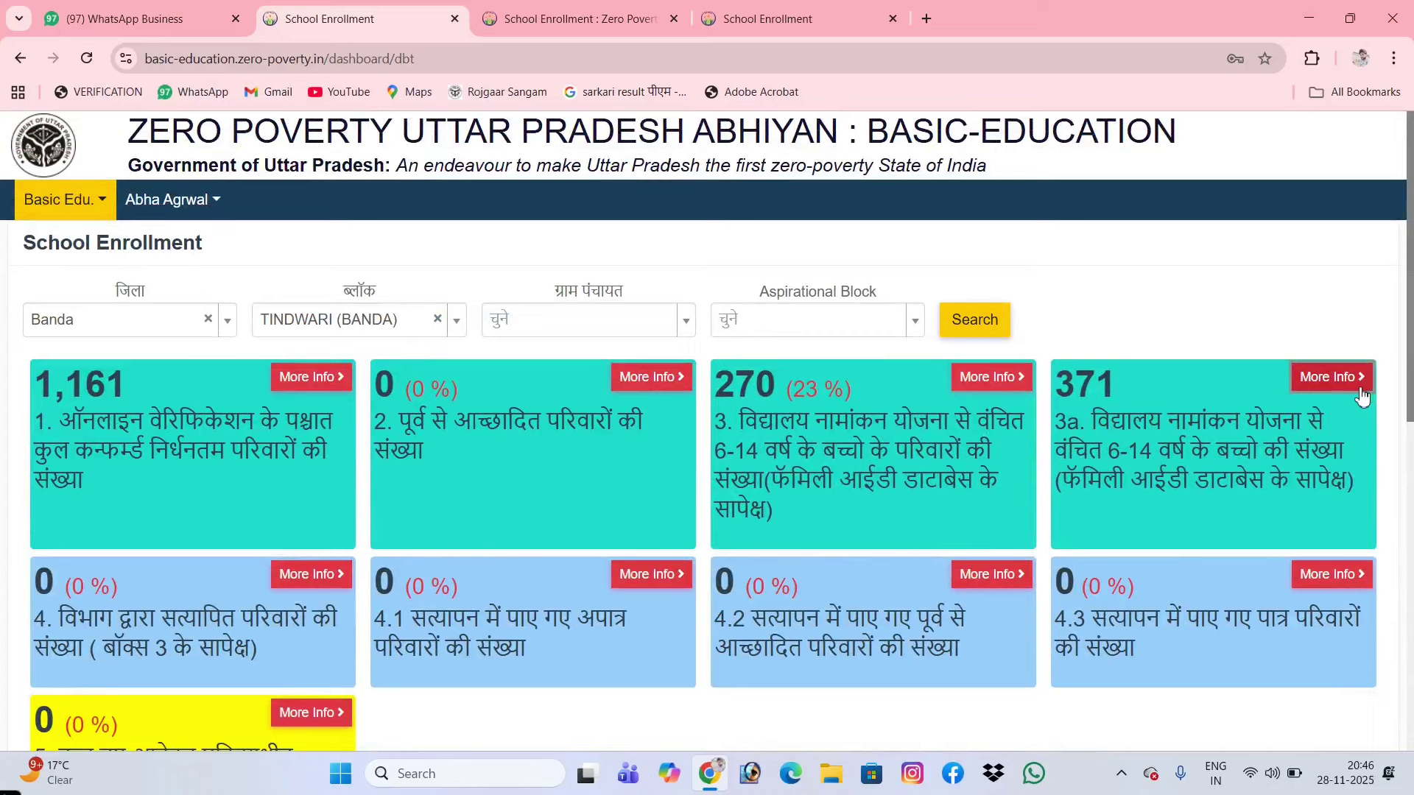
pyautogui.doubleClick(1072, 398)
pyautogui.click(1167, 398)
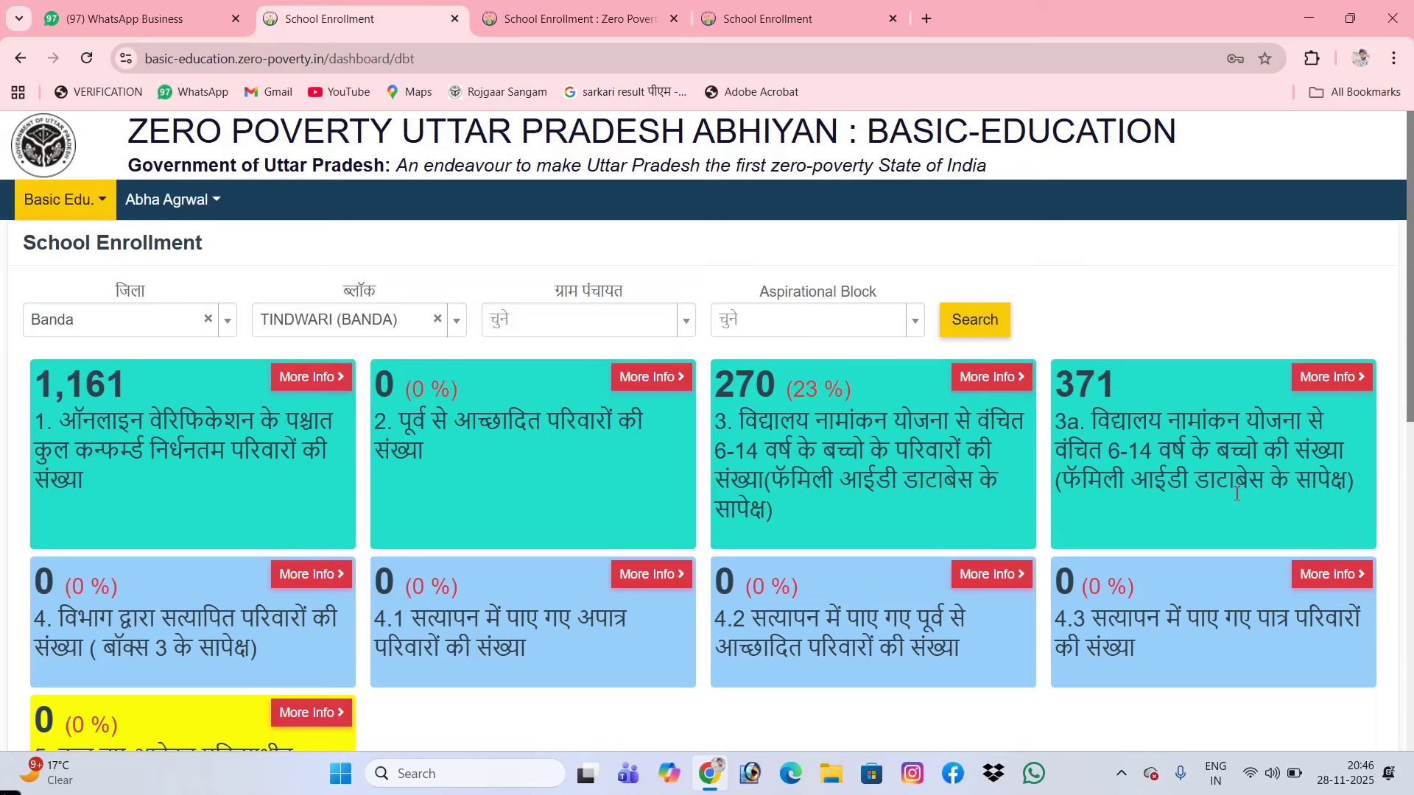
pyautogui.click(1305, 383)
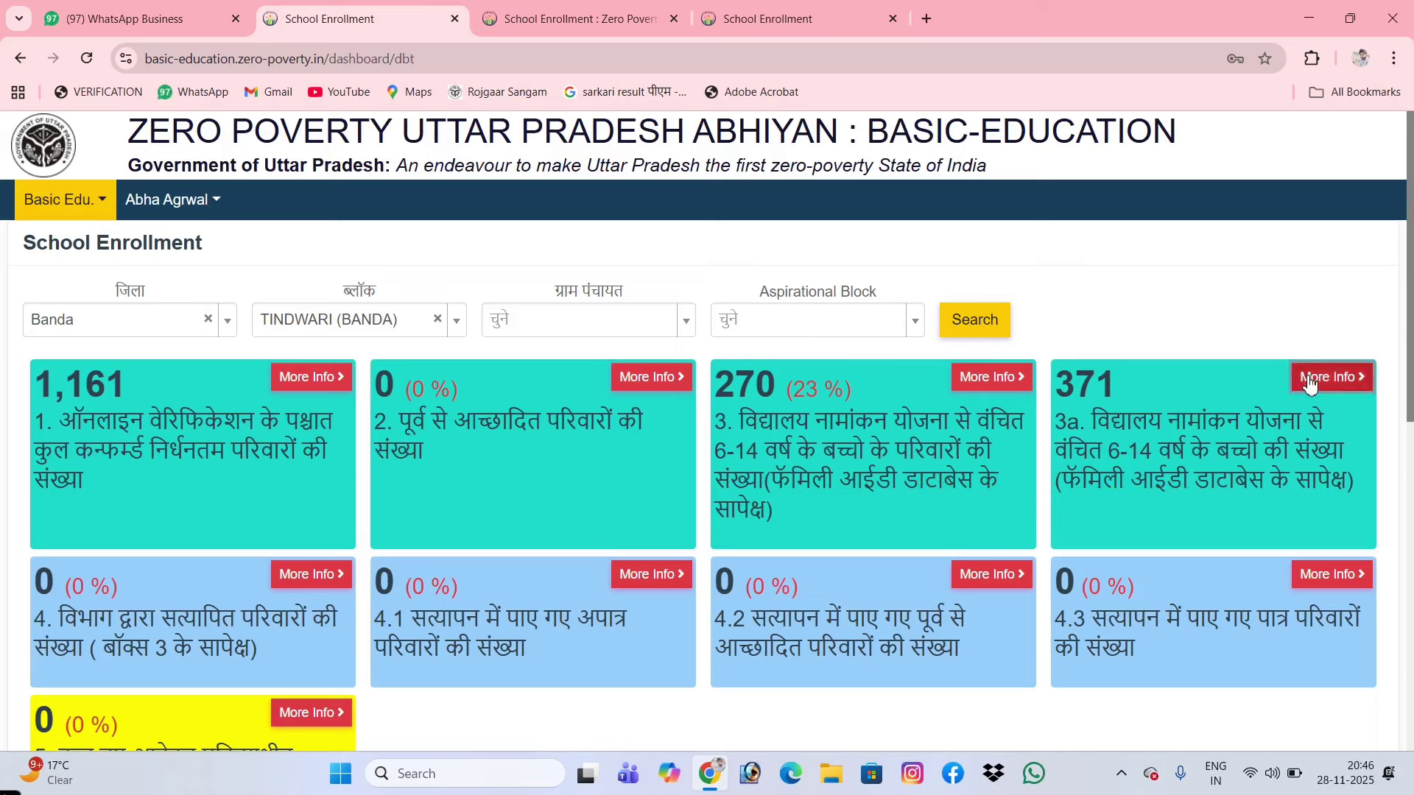